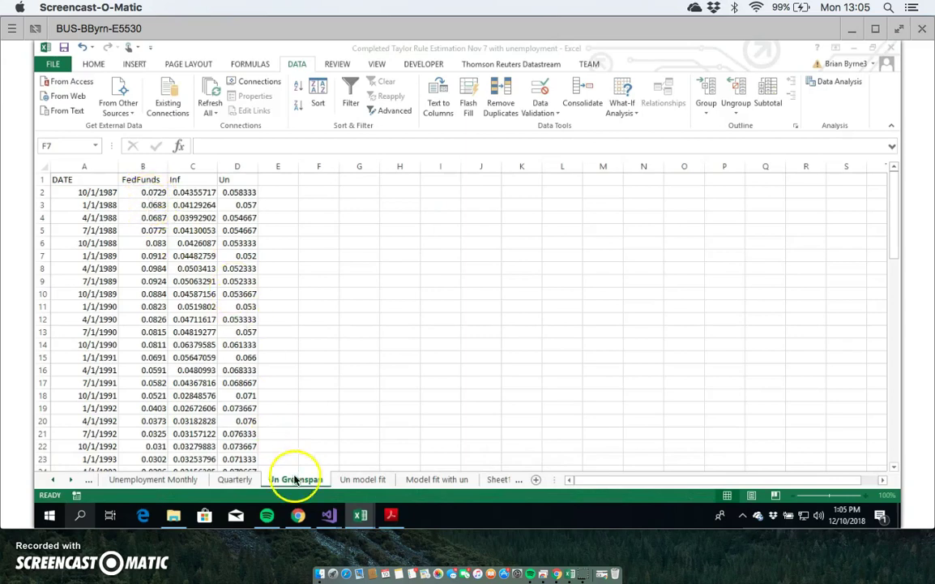
Step: Bring up the FRBSF Economic Letter in Chrome and scroll to the Euro-area Taylor rule target-rate formula
click(299, 517)
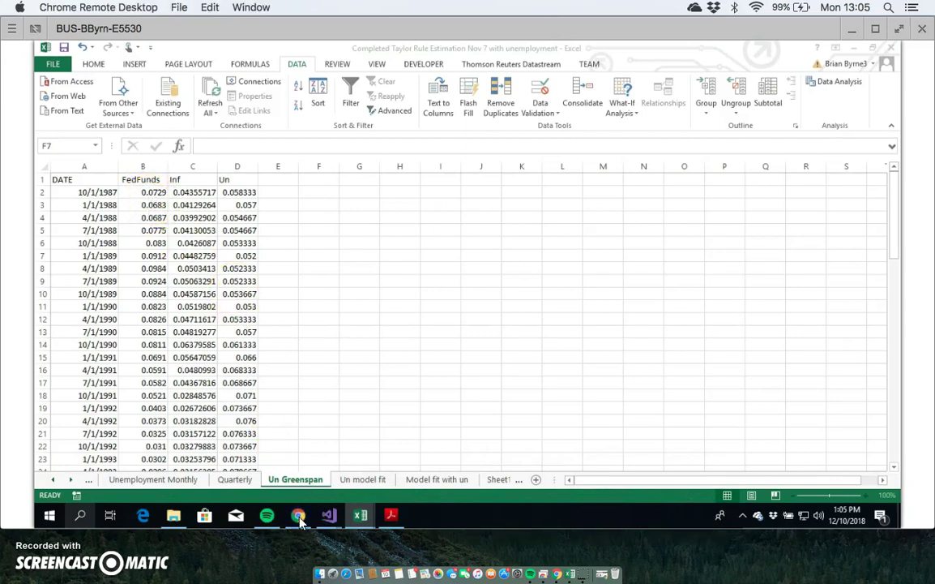
click(299, 517)
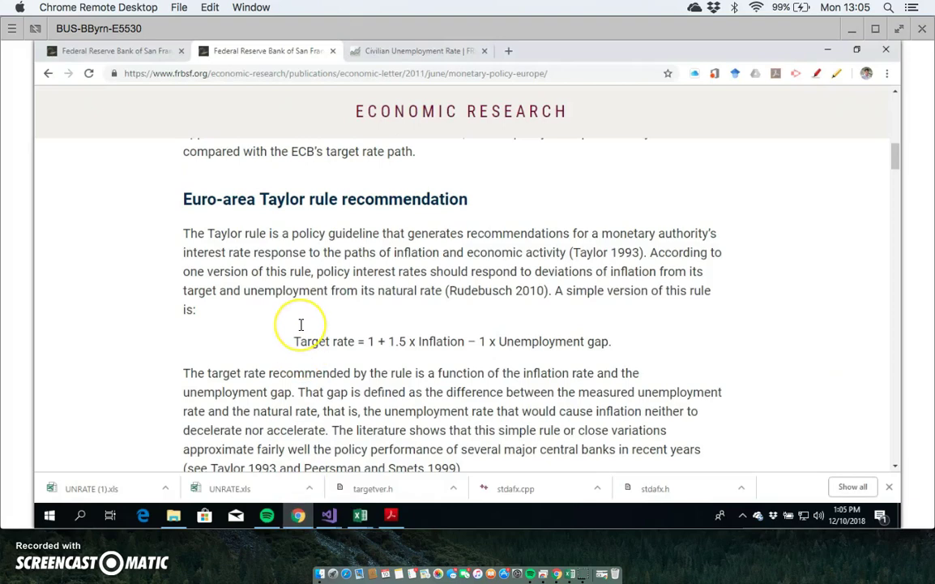
scroll(299, 328, up, 10)
scroll(299, 330, down, 3)
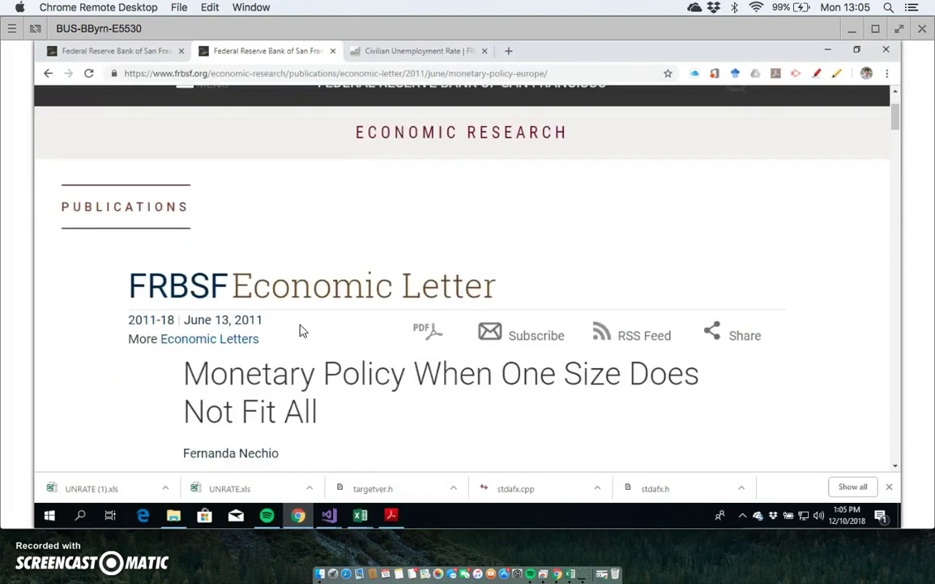
scroll(299, 331, down, 3)
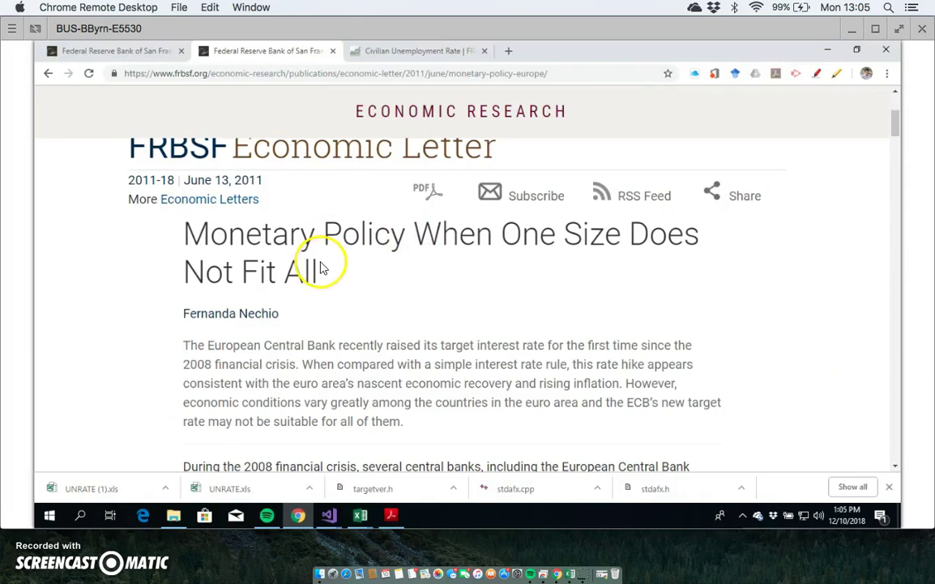
scroll(315, 285, down, 5)
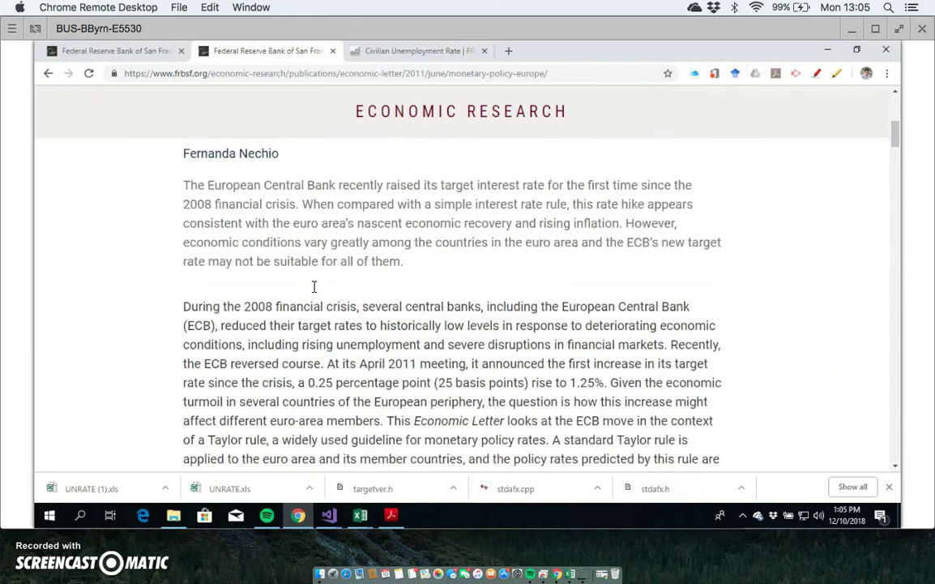
scroll(315, 286, down, 2)
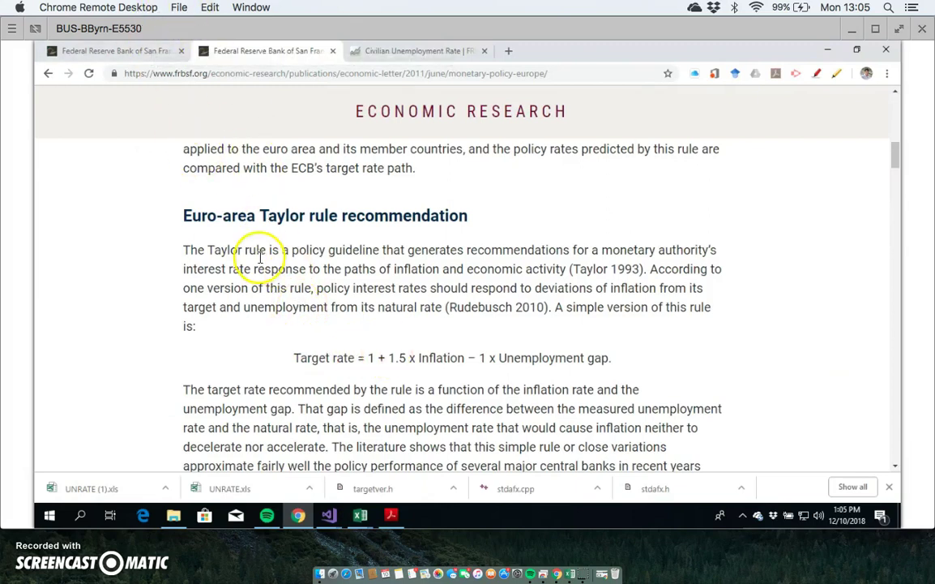
Step: With Snipping Tool, capture the 'Target rate = 1 + 1.5 x Inflation – 1 x Unemployment gap' formula and copy it
click(82, 515)
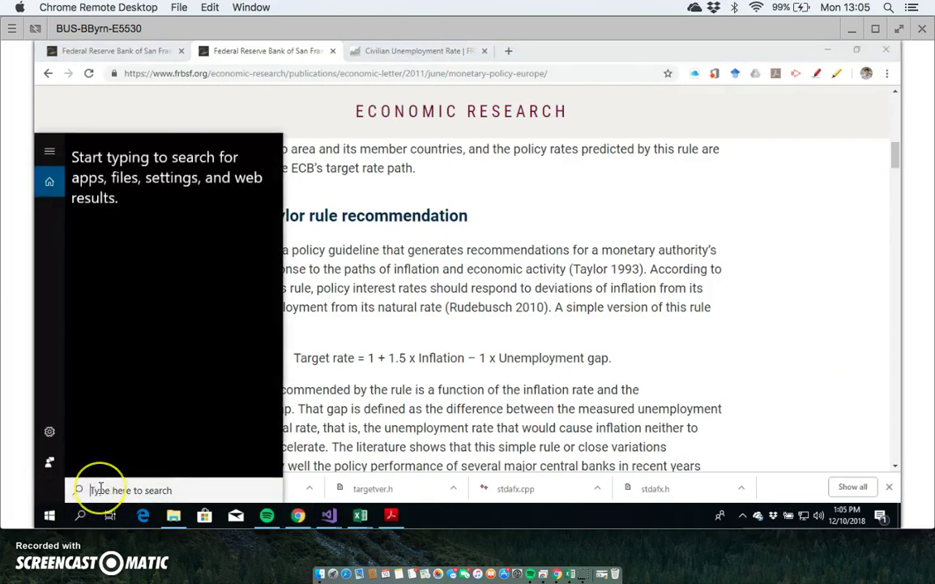
text(snip)
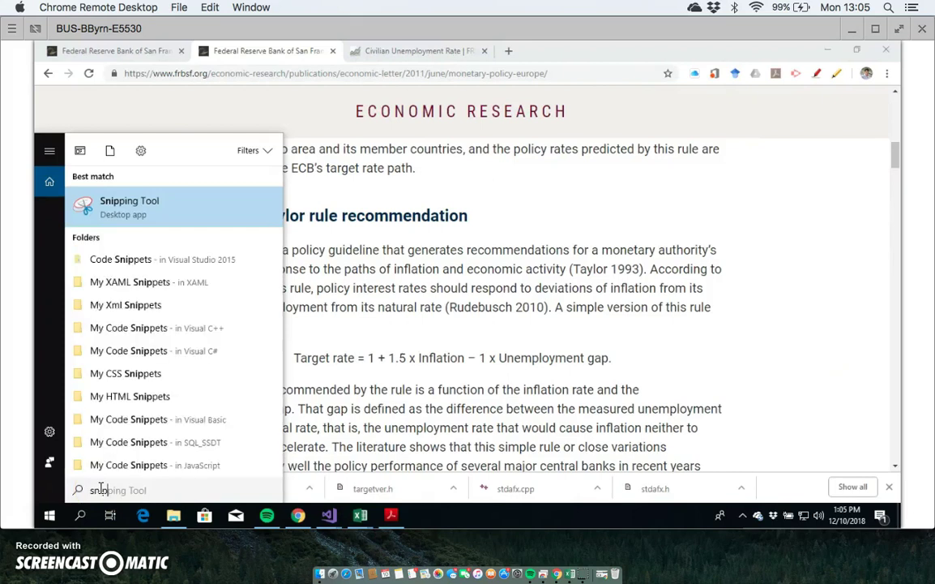
click(118, 207)
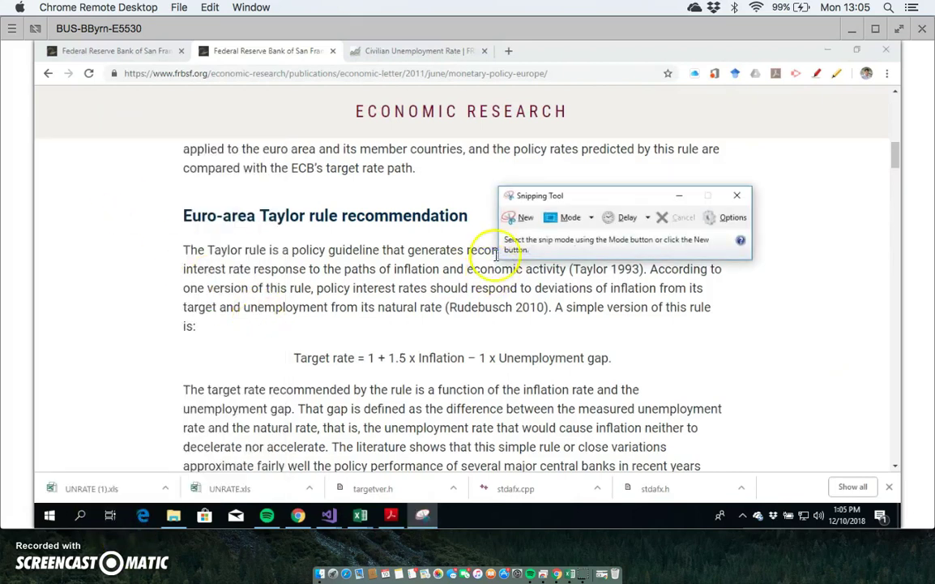
click(520, 216)
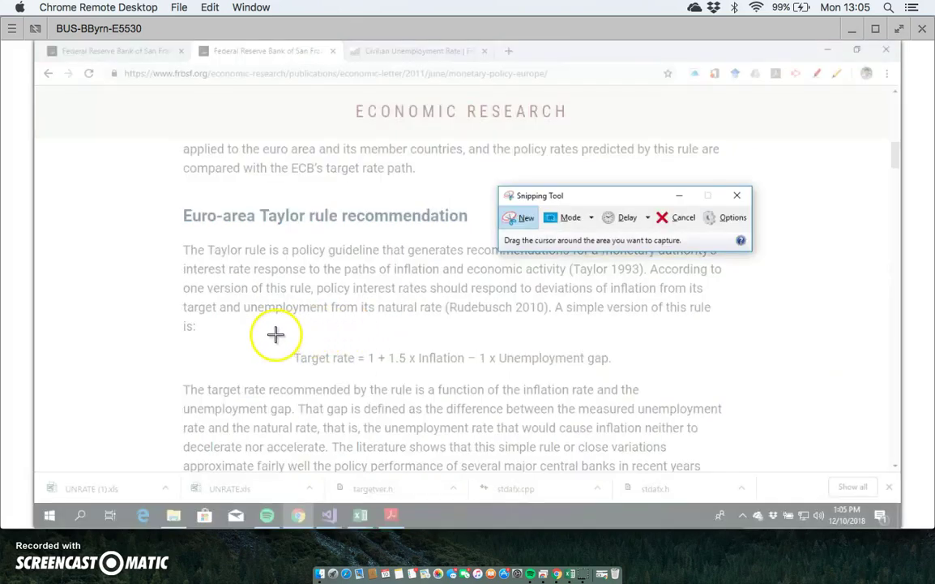
drag(275, 334, 639, 378)
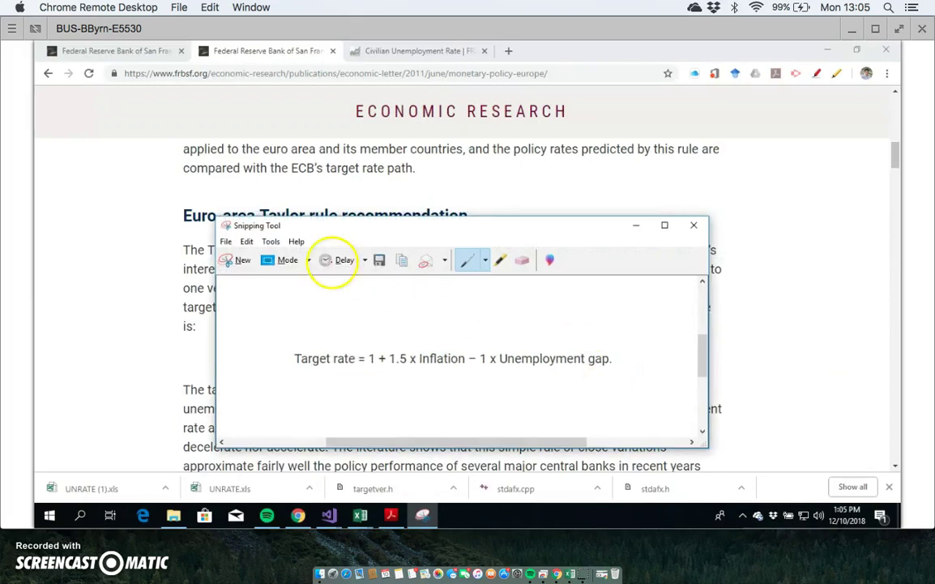
click(247, 243)
click(253, 258)
Step: Paste the formula picture at L2 of the Completed Taylor Rule Estimation workbook, then move it toward column J
click(360, 515)
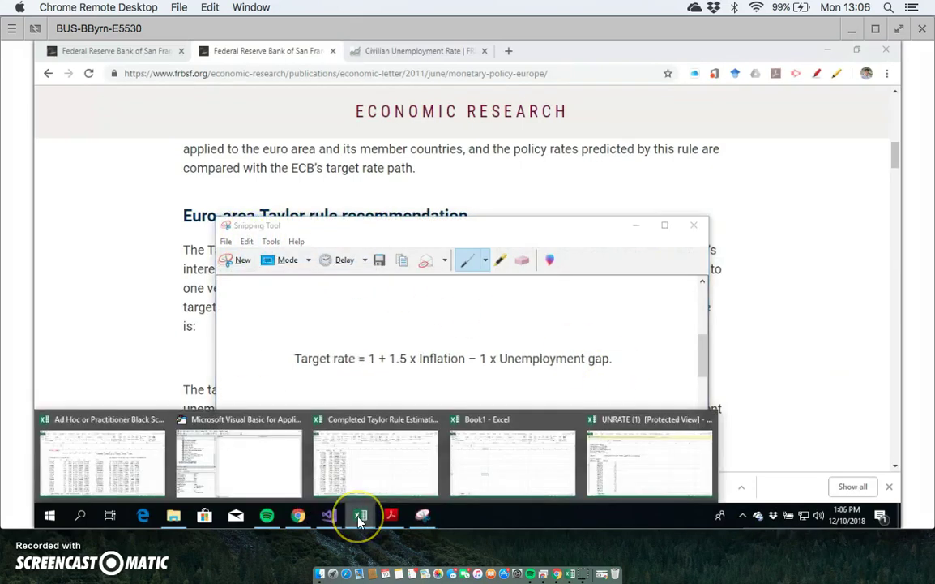
click(385, 476)
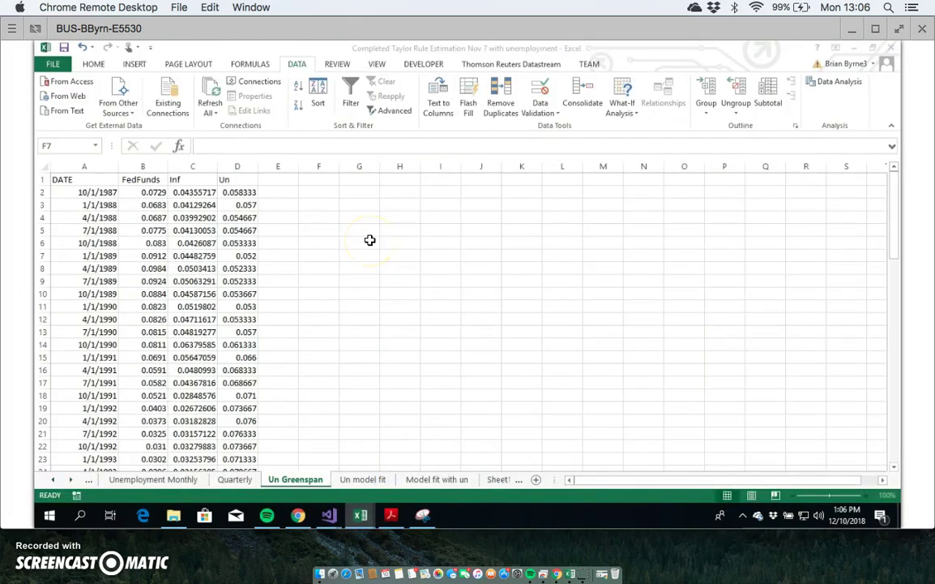
click(549, 188)
click(95, 65)
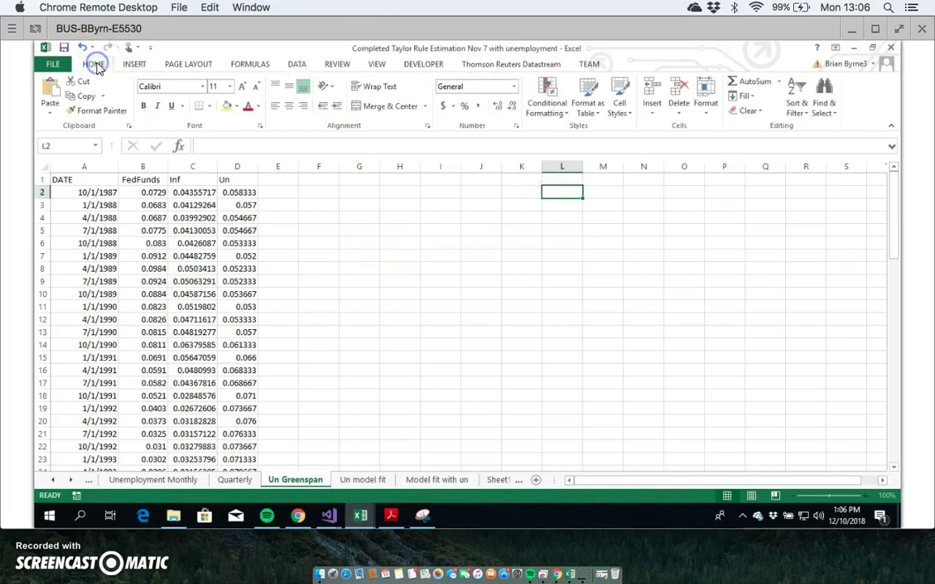
click(48, 95)
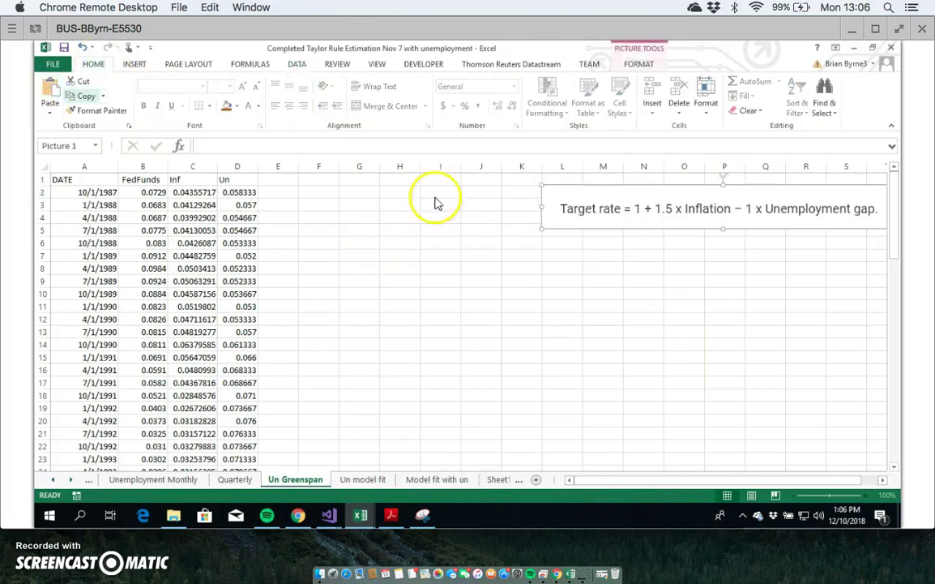
drag(561, 190, 476, 200)
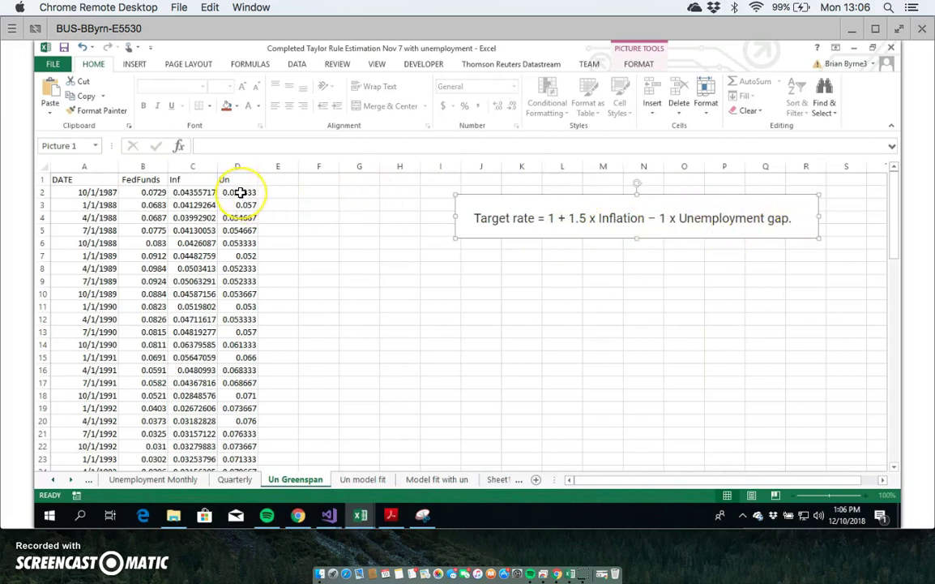
Step: Scroll through the data on the Quarterly sheet
click(236, 479)
scroll(184, 266, up, 20)
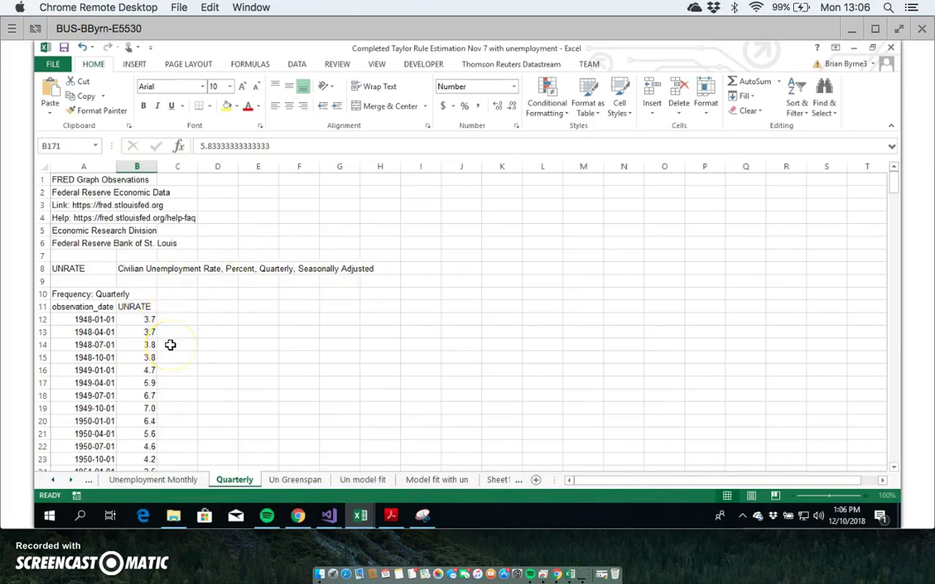
scroll(170, 344, down, 20)
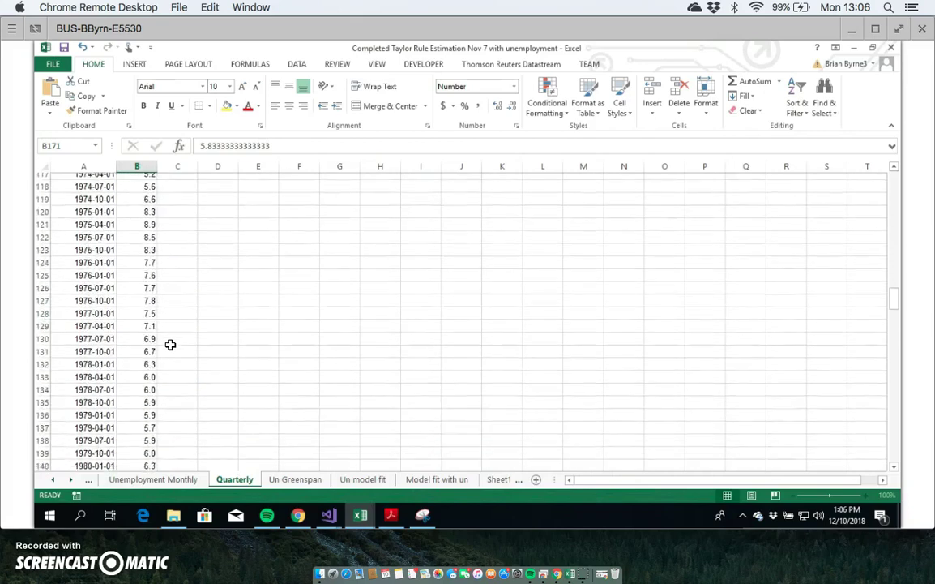
scroll(170, 345, down, 8)
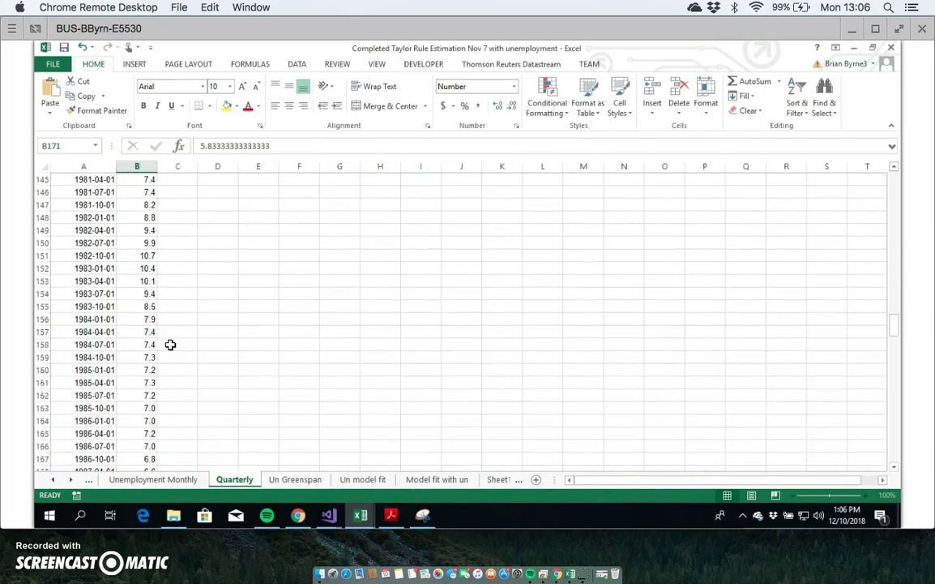
scroll(170, 344, down, 1)
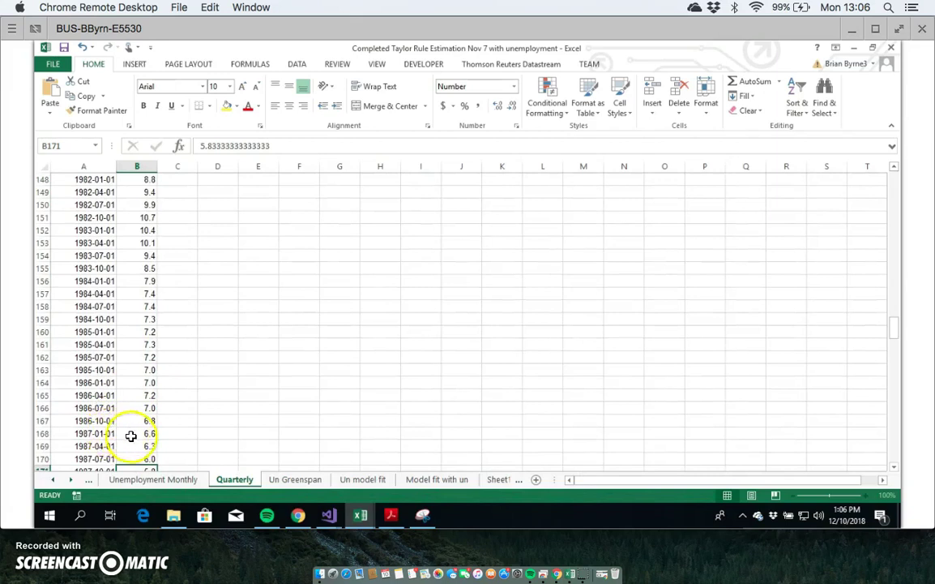
scroll(136, 443, down, 1)
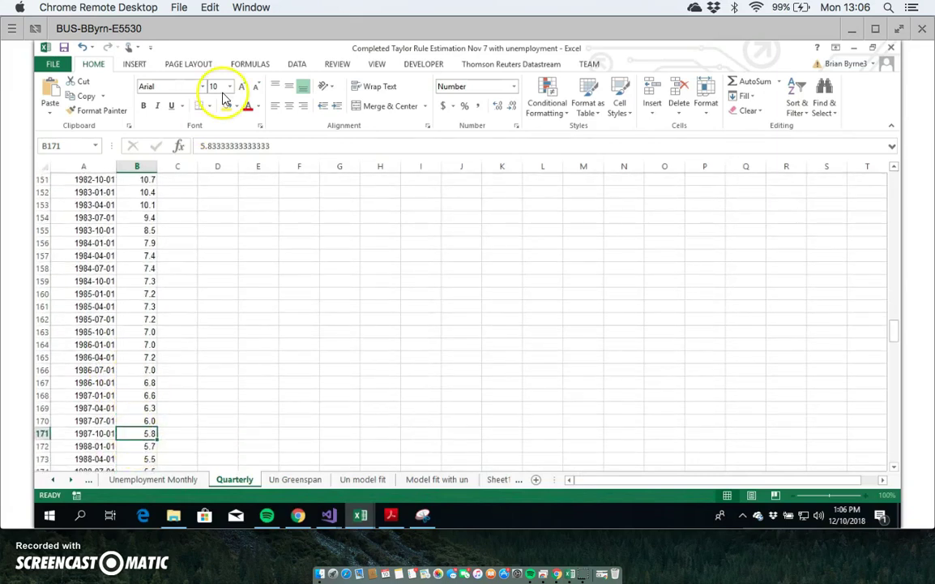
Step: Back on the Un Greenspan sheet, move the equation picture right to near column N
click(294, 479)
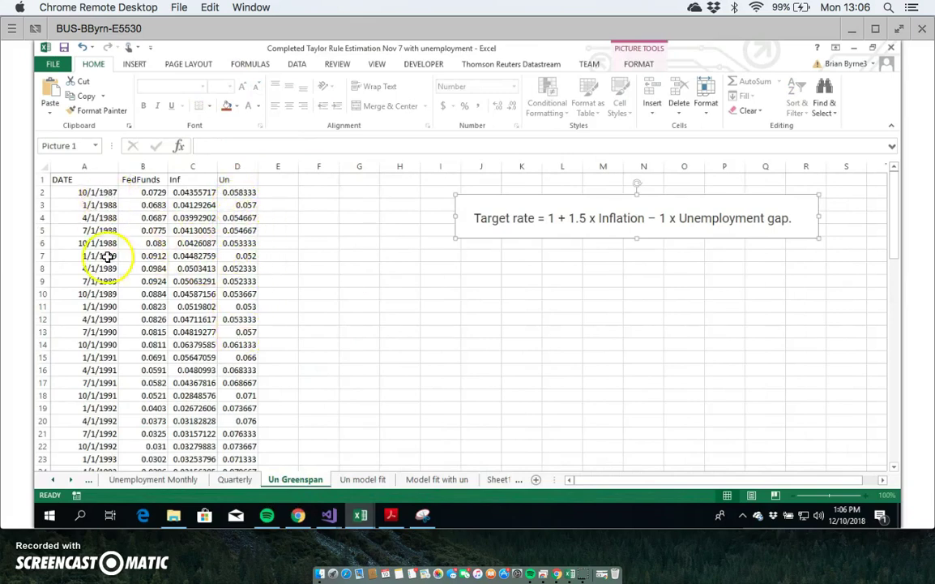
scroll(114, 256, down, 15)
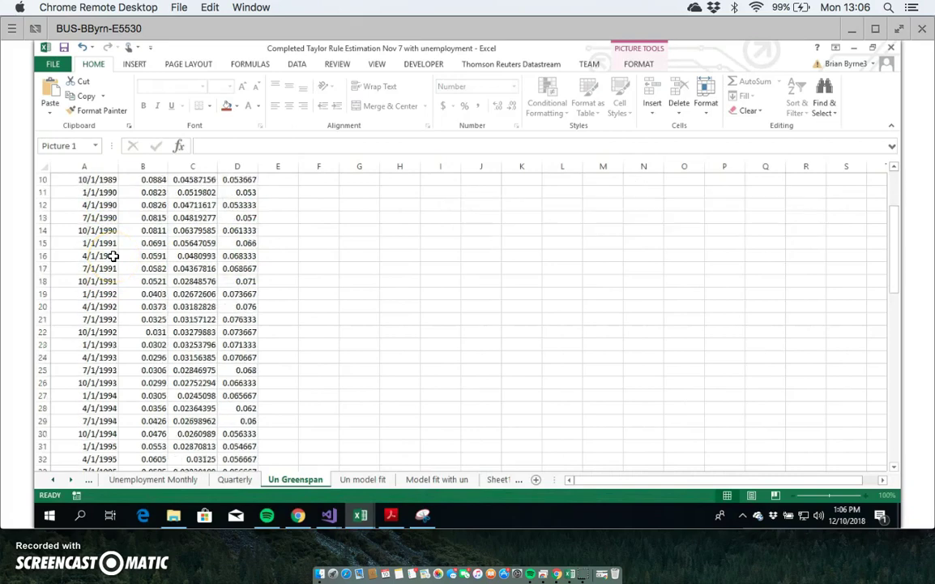
scroll(113, 255, down, 6)
scroll(113, 255, up, 20)
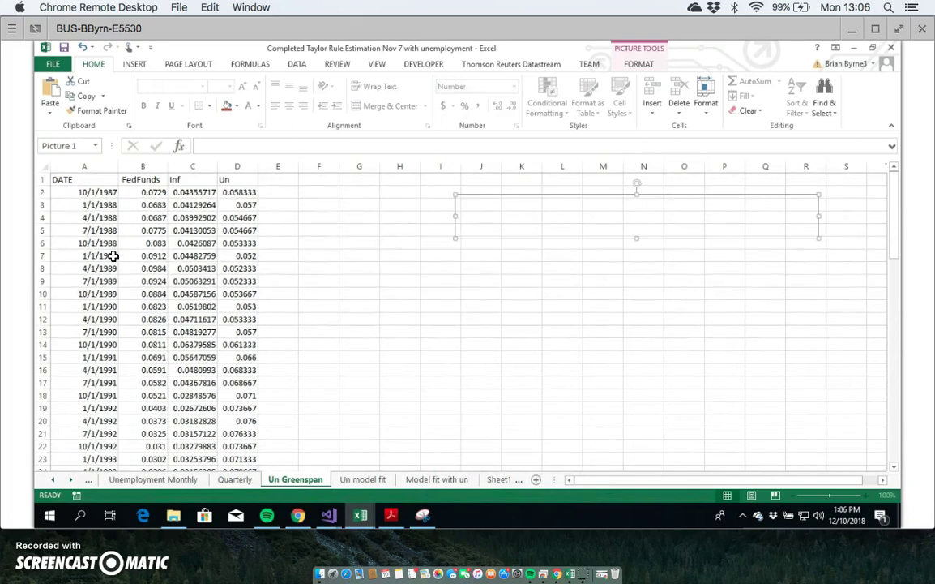
click(492, 298)
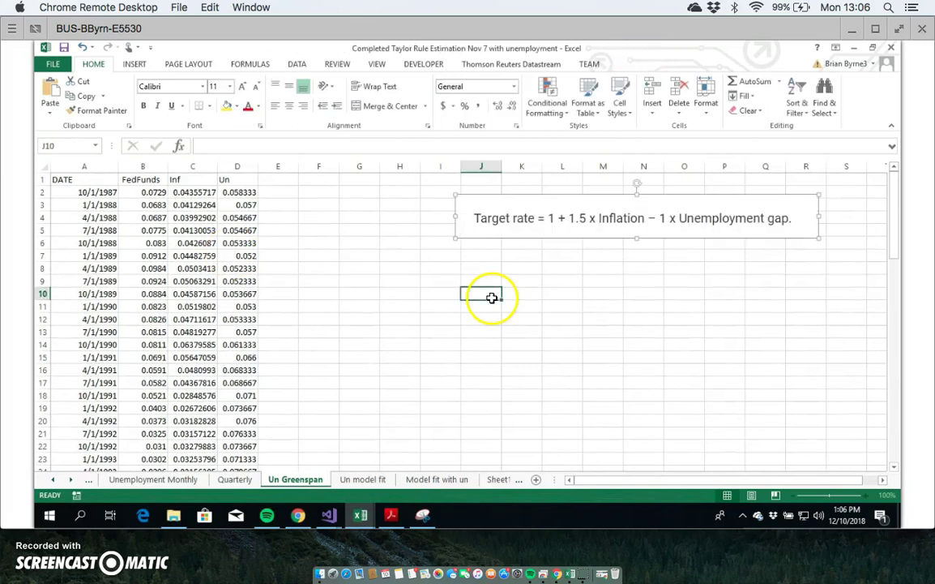
drag(504, 217, 677, 209)
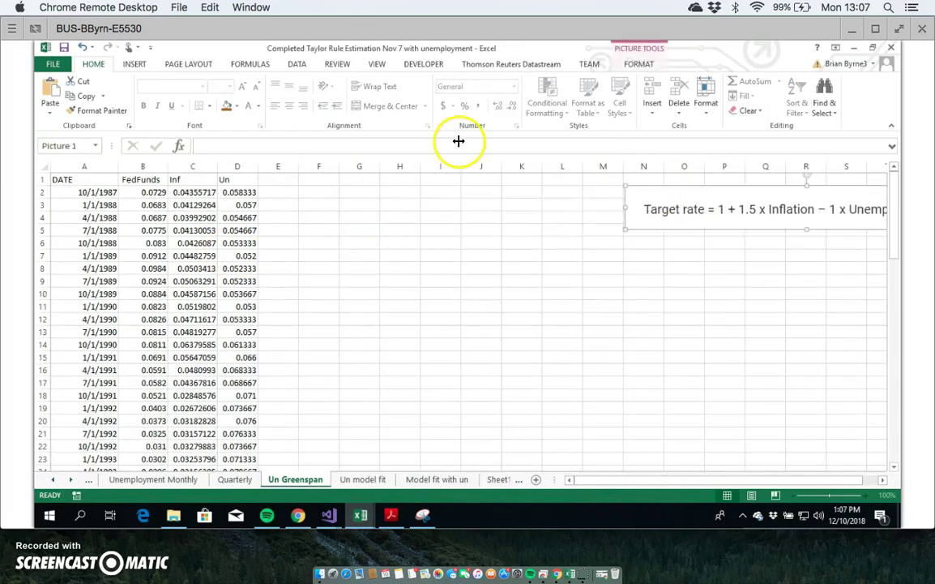
Step: Start a Regression with Labels ticked and FedFunds B1:B76 as the Y range
click(295, 63)
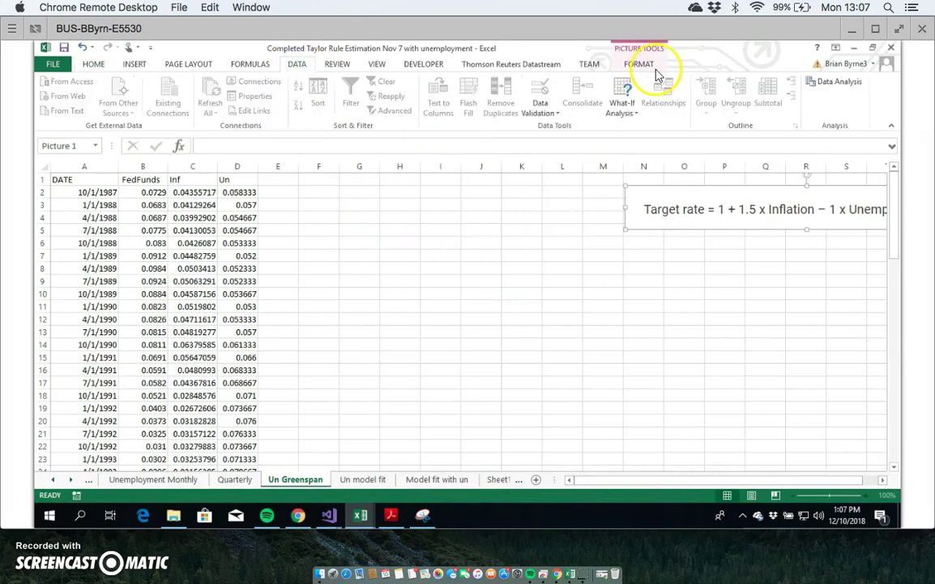
click(828, 84)
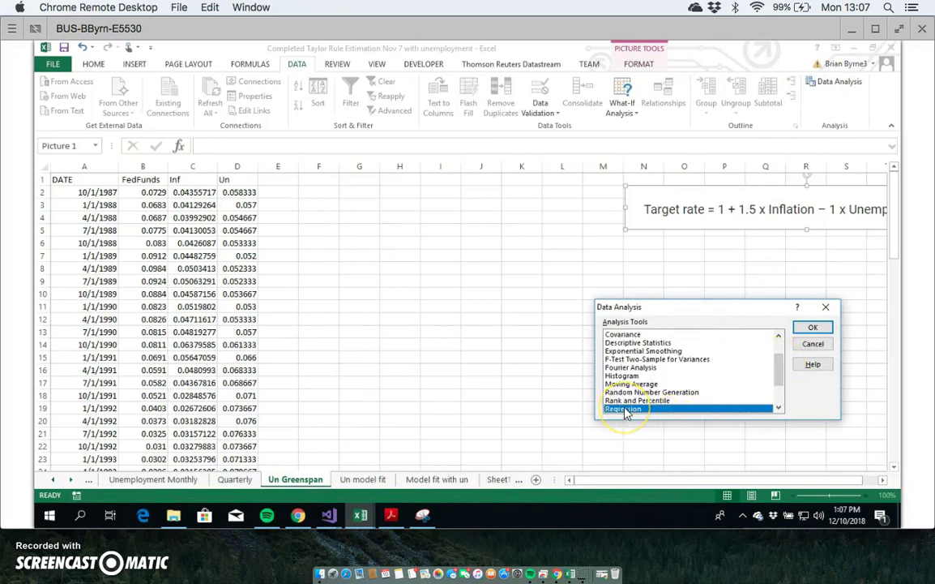
click(814, 328)
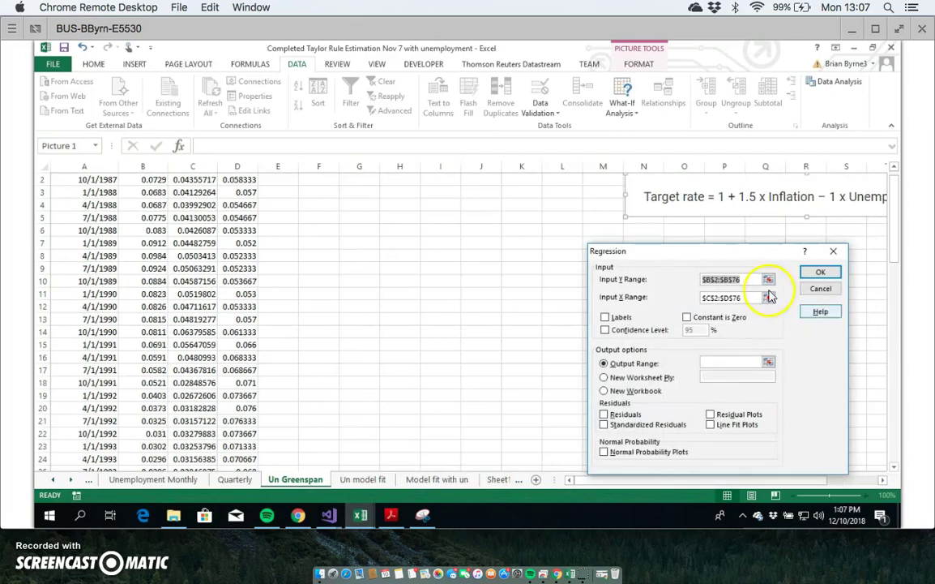
click(753, 280)
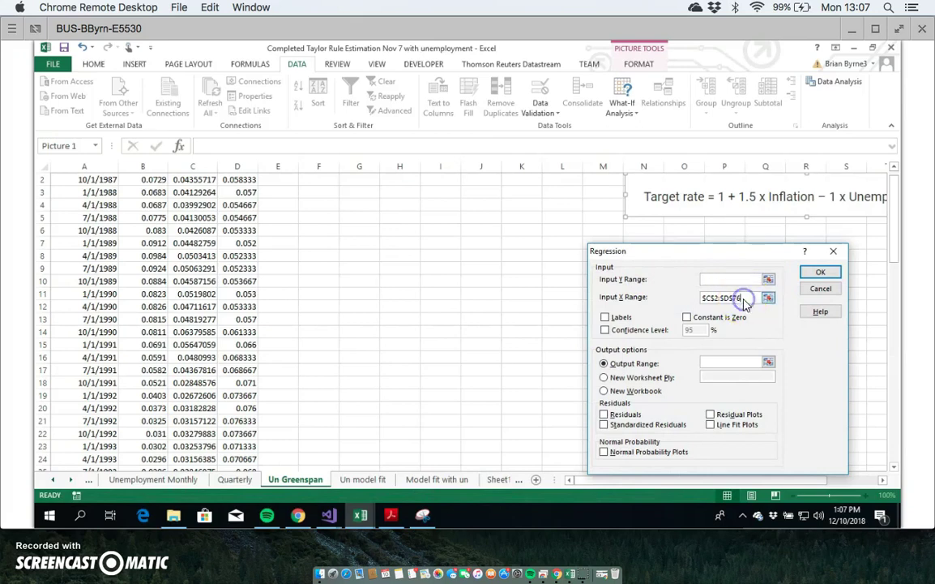
key(BackSpace)
key(BackSpace)
key(BackSpace)
key(BackSpace)
key(BackSpace)
key(BackSpace)
key(BackSpace)
key(BackSpace)
key(BackSpace)
key(BackSpace)
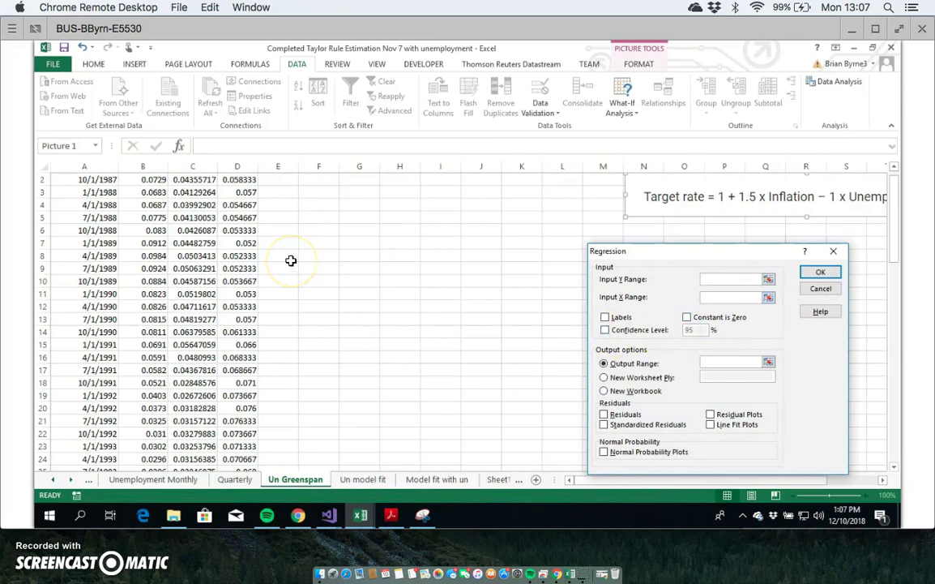
scroll(364, 235, up, 1)
click(364, 234)
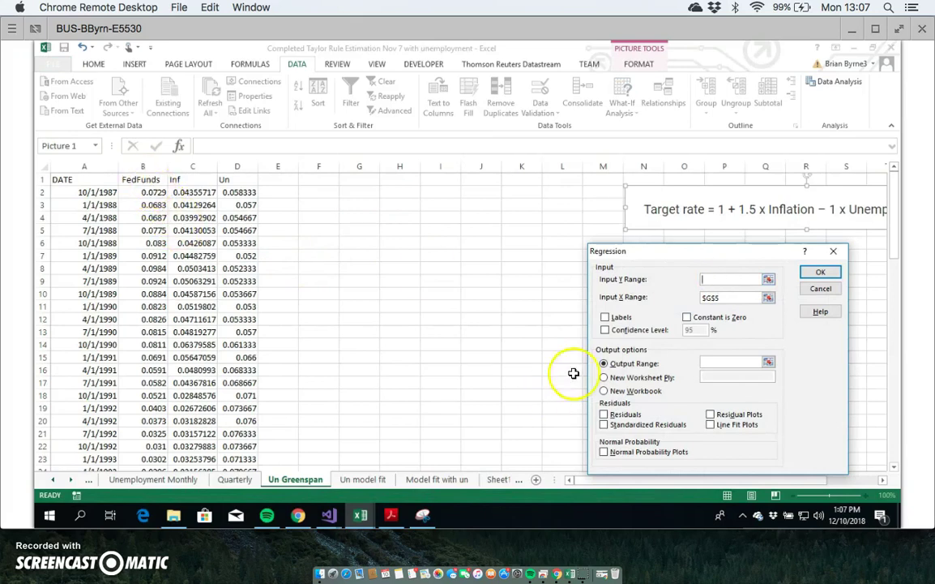
click(605, 318)
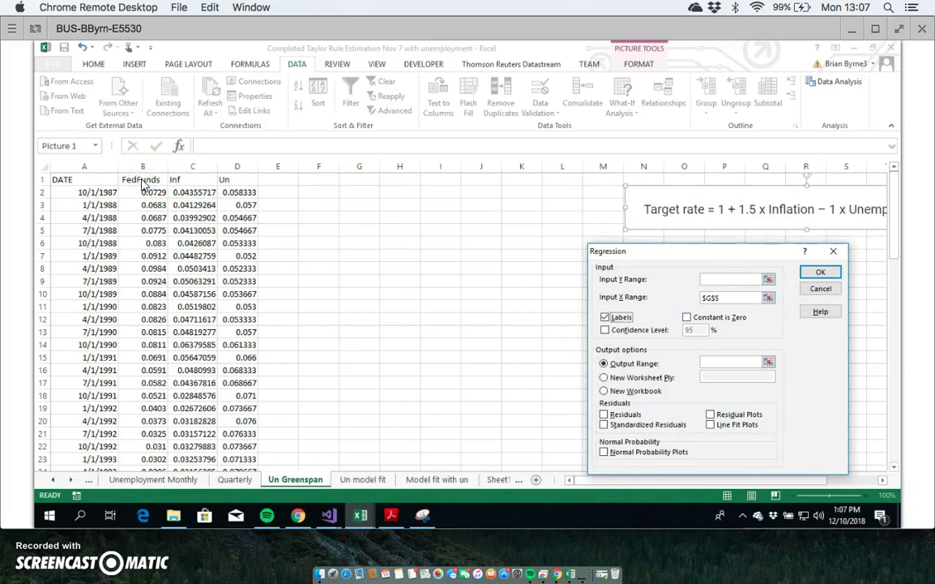
drag(135, 180, 148, 432)
Step: Set the X range to the Inf and Un columns, C1:D76
double_click(727, 300)
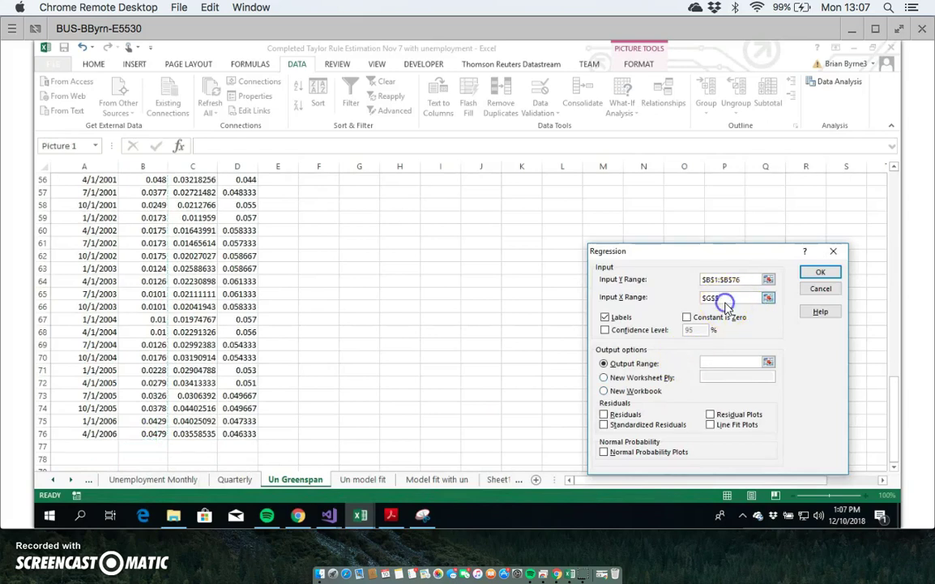
drag(541, 402, 490, 400)
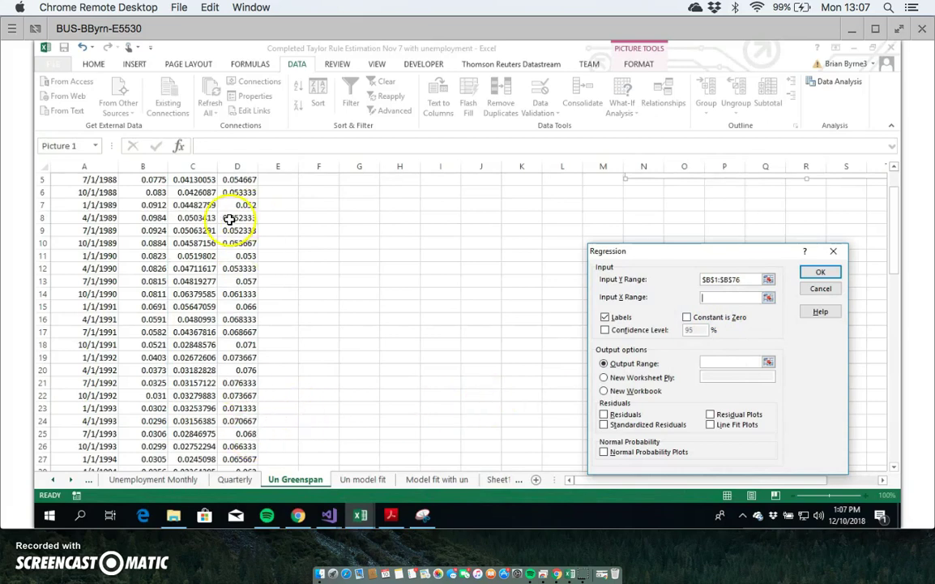
scroll(229, 219, up, 2)
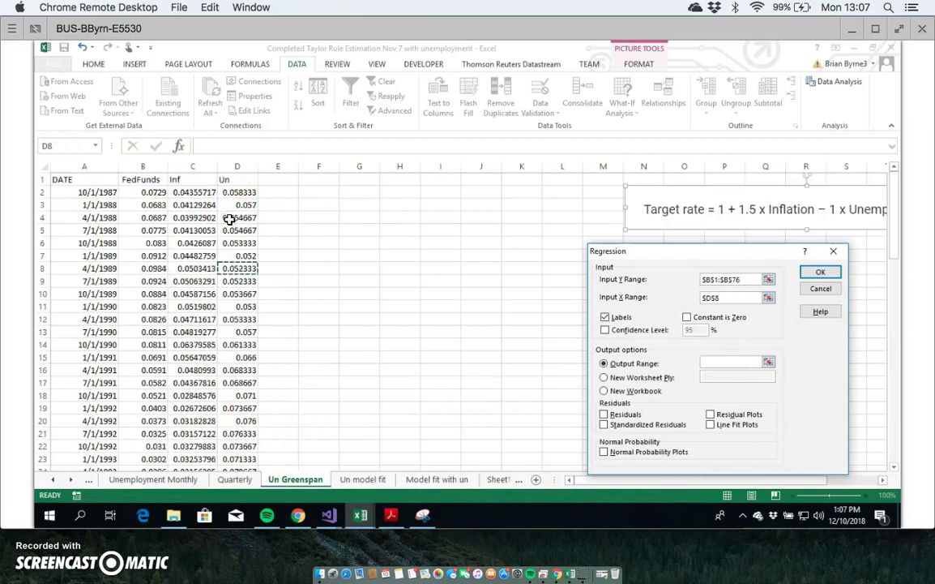
click(186, 178)
drag(186, 179, 236, 443)
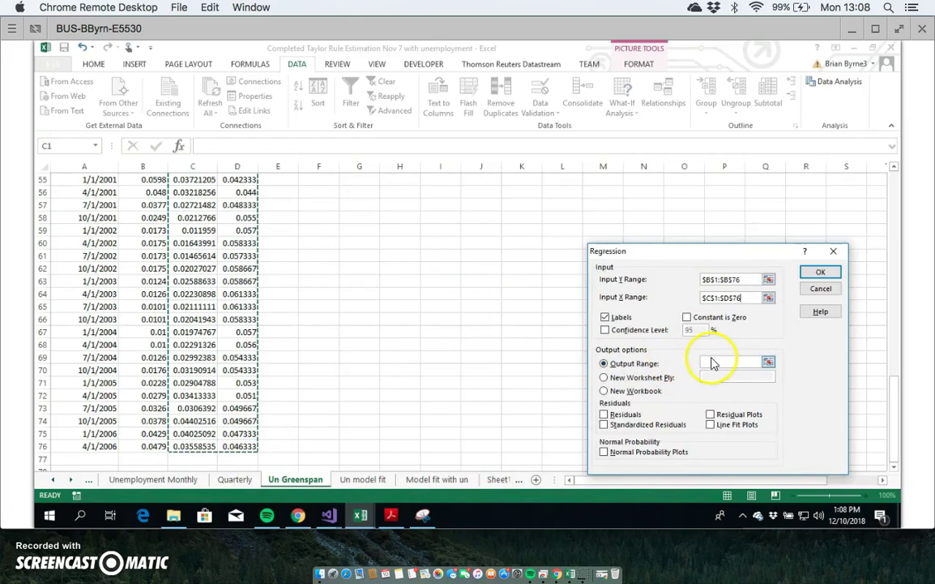
Step: Set the output range to F3:K9 and run the regression
click(712, 359)
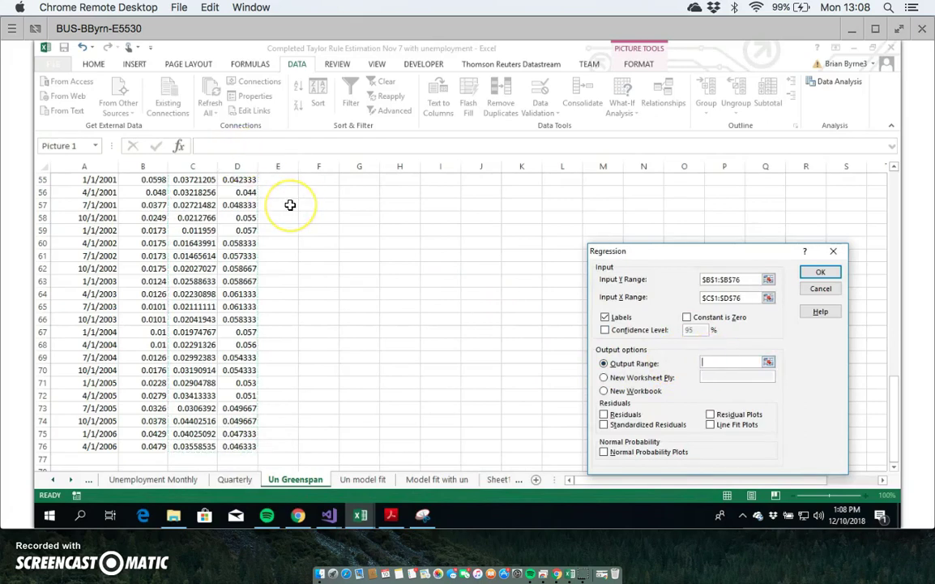
scroll(283, 204, up, 10)
scroll(290, 205, up, 7)
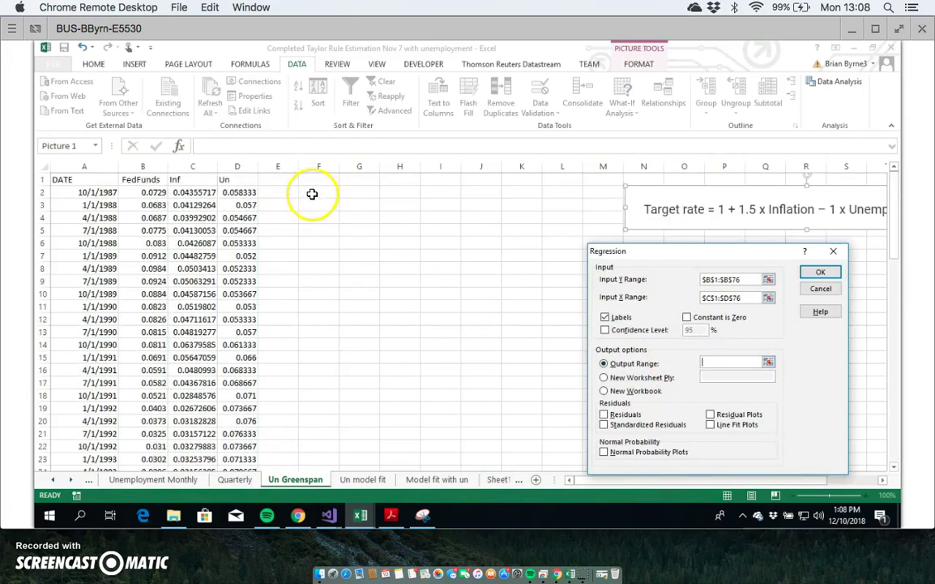
click(314, 204)
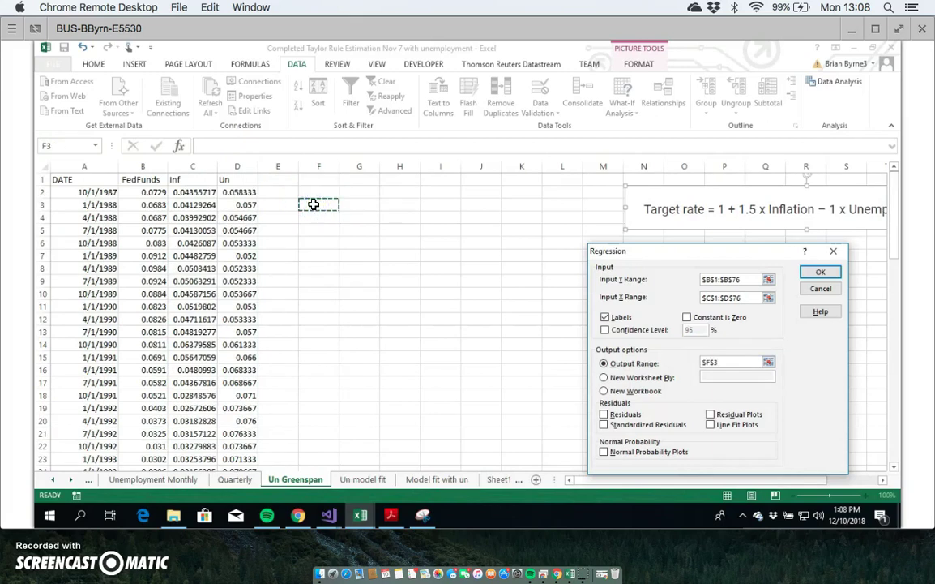
click(338, 205)
drag(338, 205, 506, 259)
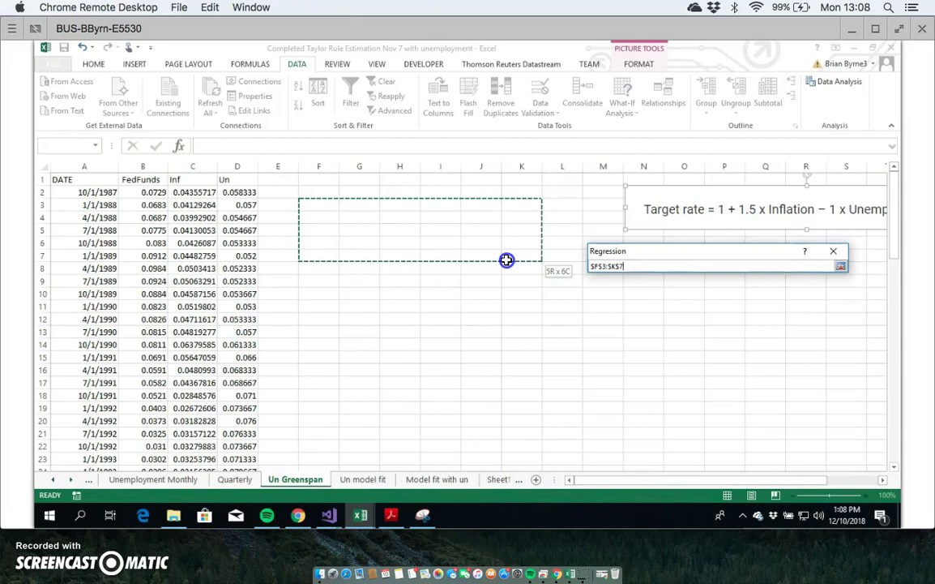
drag(507, 259, 505, 281)
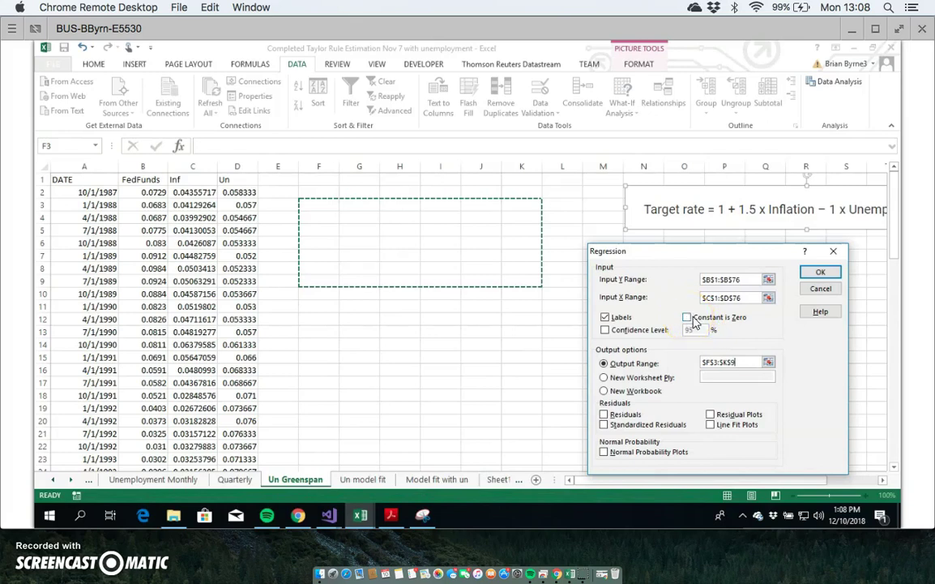
click(816, 273)
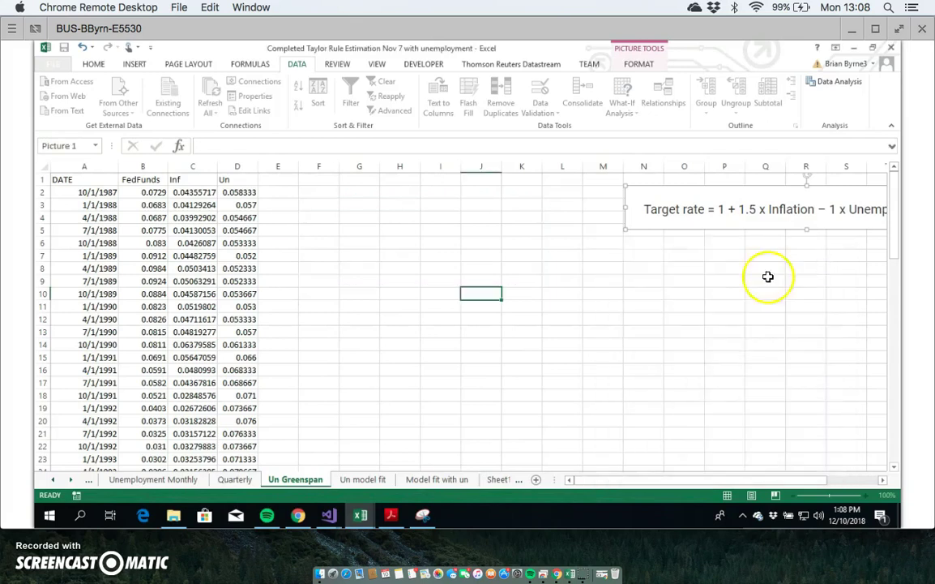
Step: Widen column F to fit the regression labels and move the Target rate equation box left into view
click(312, 205)
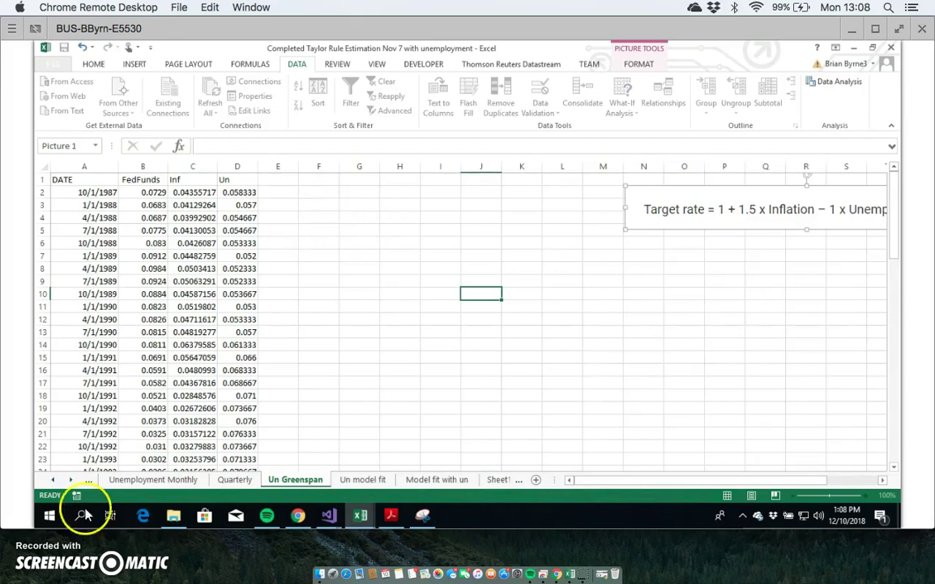
click(320, 161)
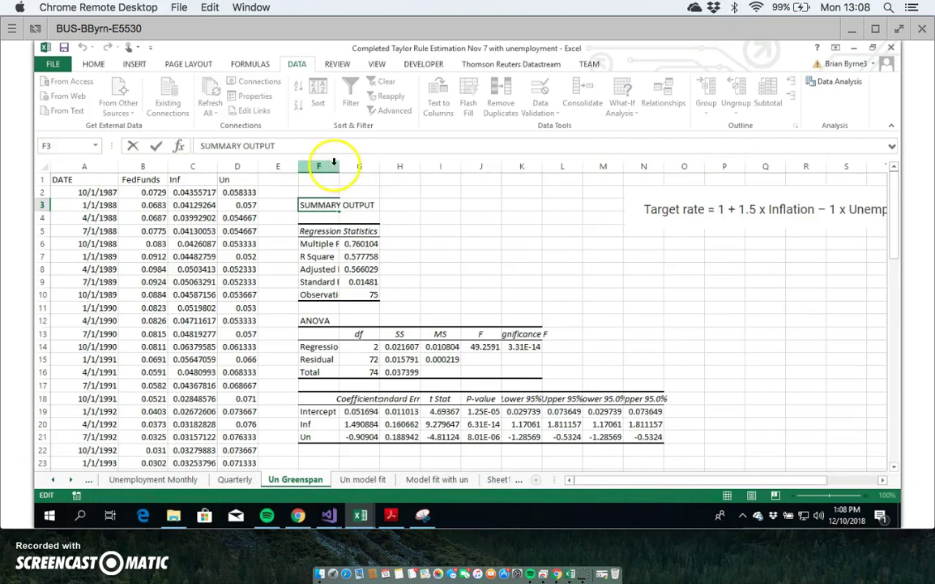
click(350, 168)
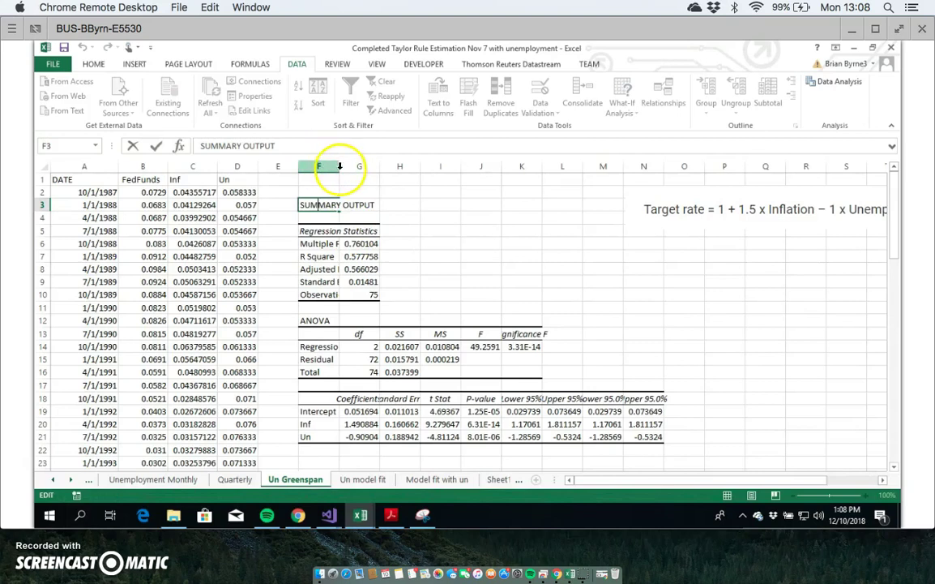
click(333, 167)
drag(338, 168, 373, 168)
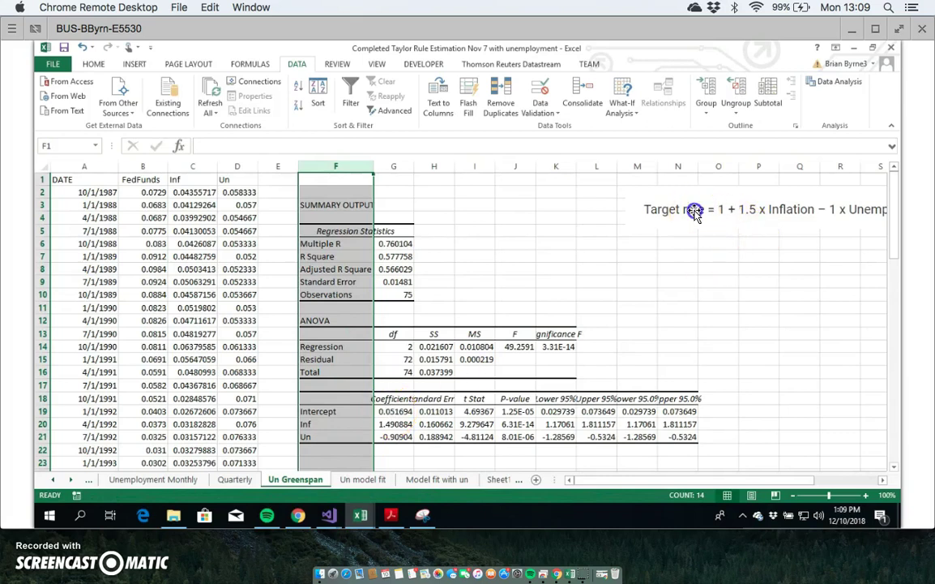
drag(638, 209, 507, 232)
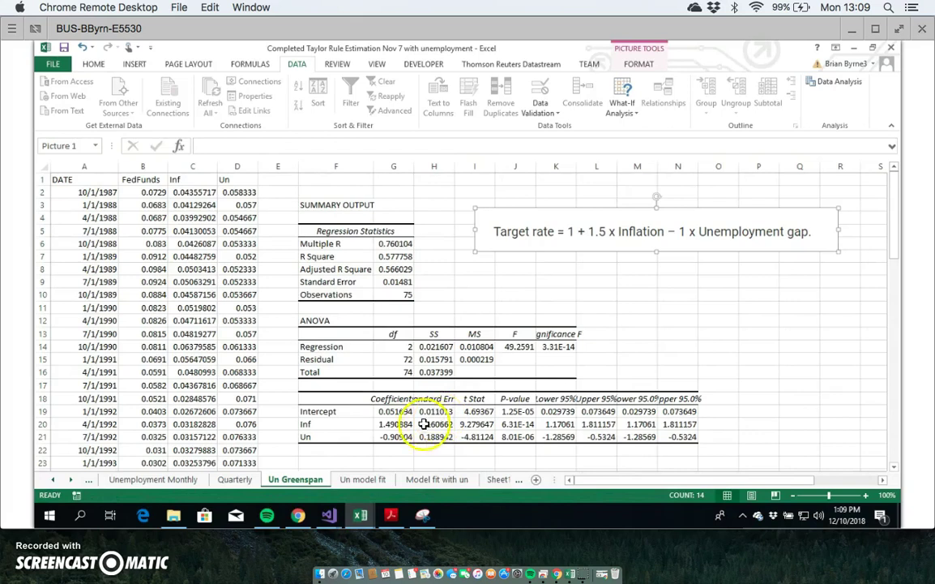
click(399, 437)
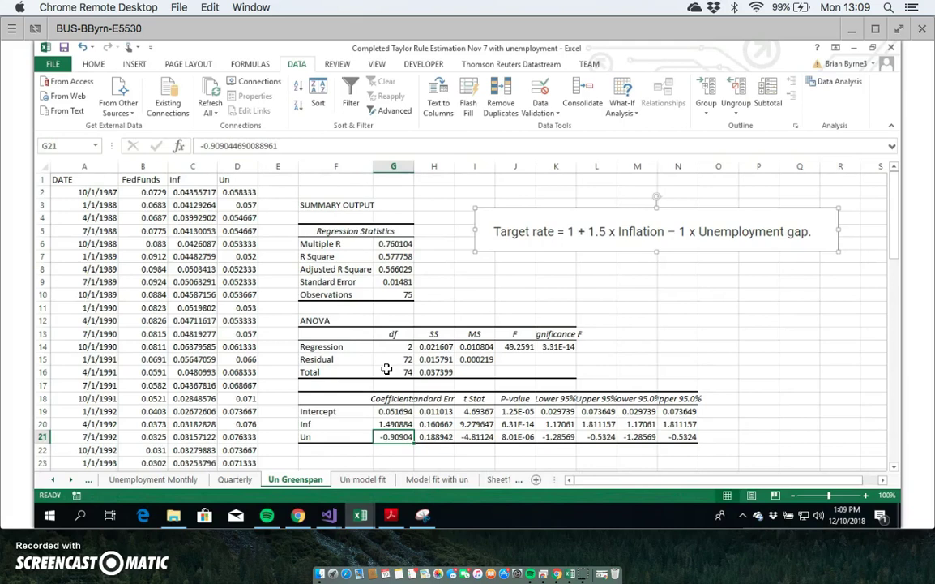
click(395, 424)
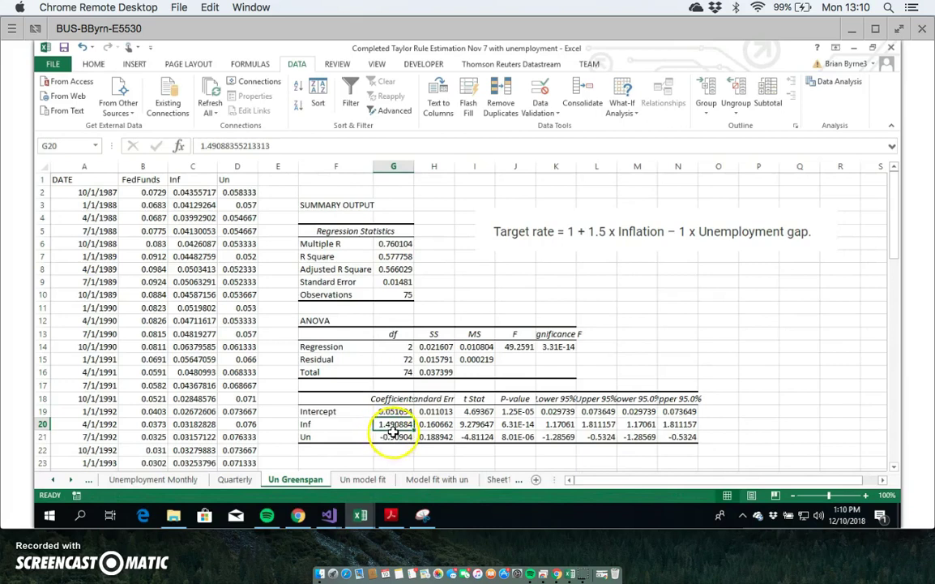
click(393, 411)
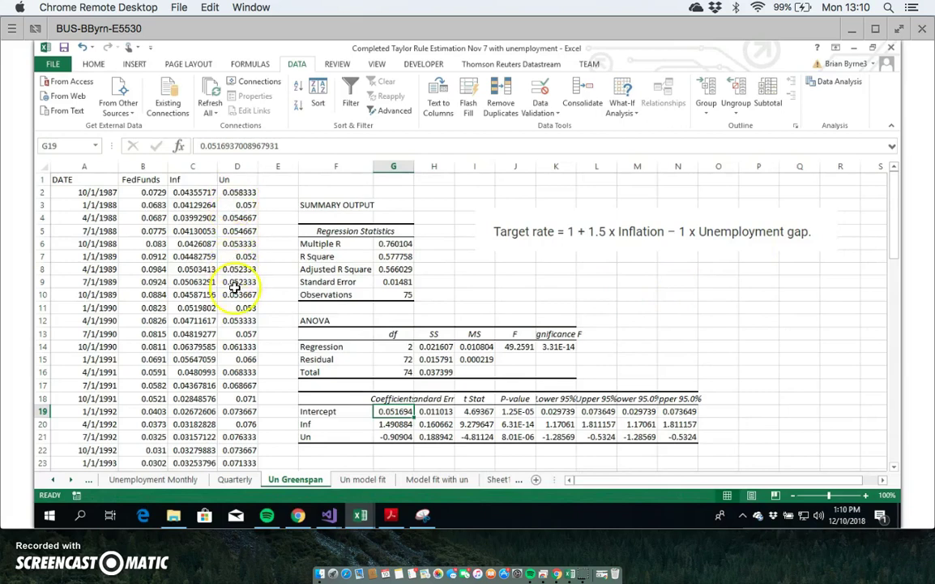
click(231, 451)
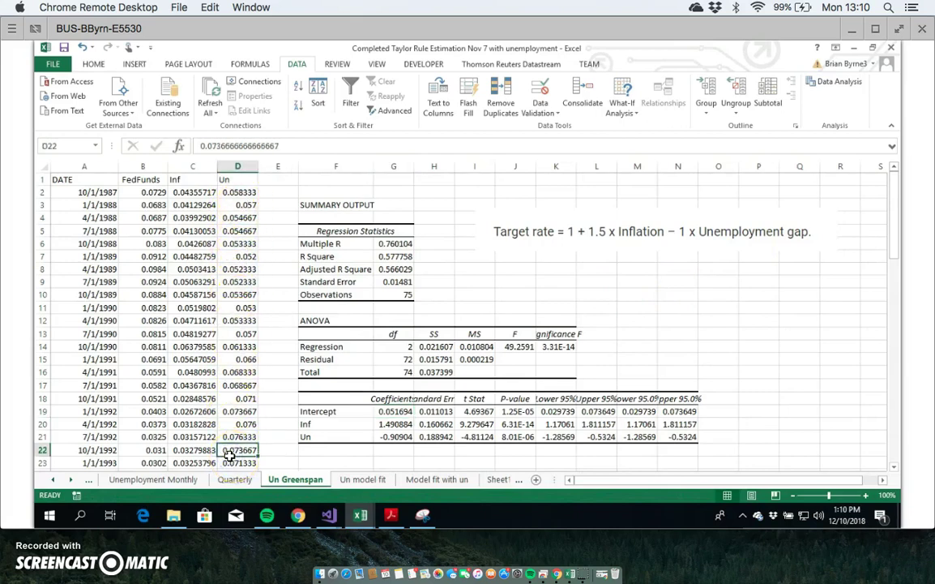
key(Down)
key(Down)
key(Down)
key(Down)
key(Down)
key(Down)
key(Down)
key(Down)
key(Down)
key(Down)
key(Down)
key(Down)
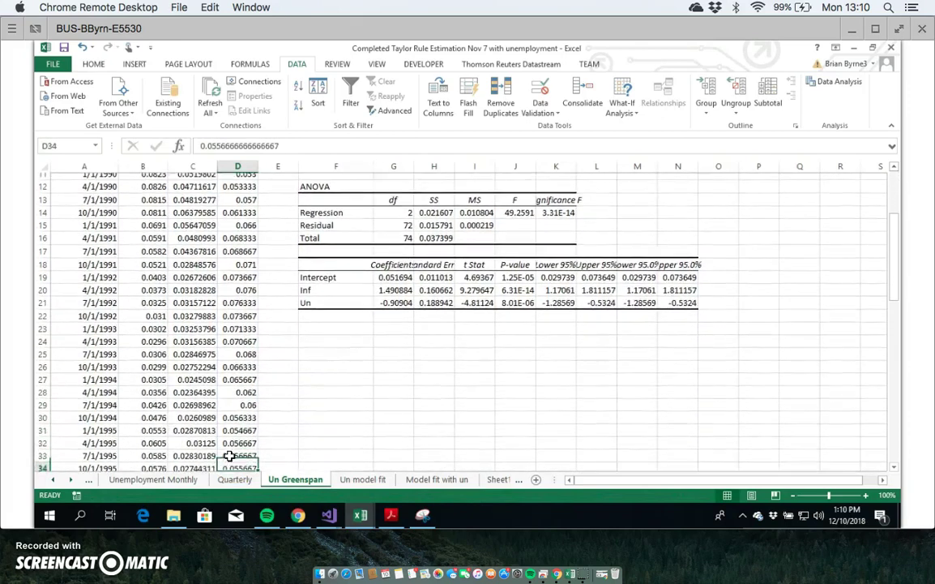
key(Up)
key(Up)
key(Up)
key(Up)
key(Up)
key(Up)
key(Up)
key(Up)
key(Up)
key(Up)
key(Up)
key(Up)
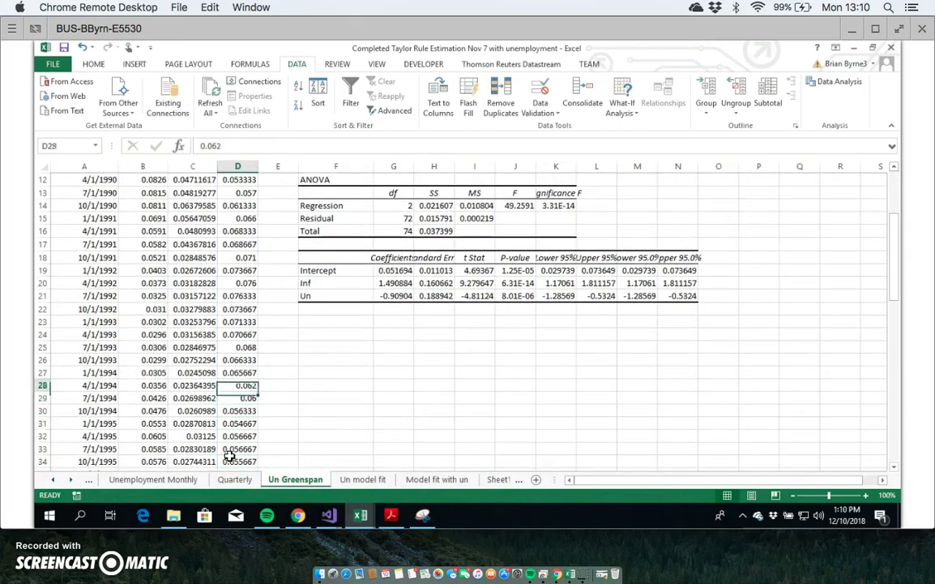
key(Up)
key(Up)
key(Up)
key(Up)
key(Up)
key(Up)
key(Up)
key(Up)
key(Up)
key(Up)
key(Up)
key(Up)
key(Up)
key(Up)
key(Up)
key(Up)
key(Up)
key(Up)
key(Up)
key(Up)
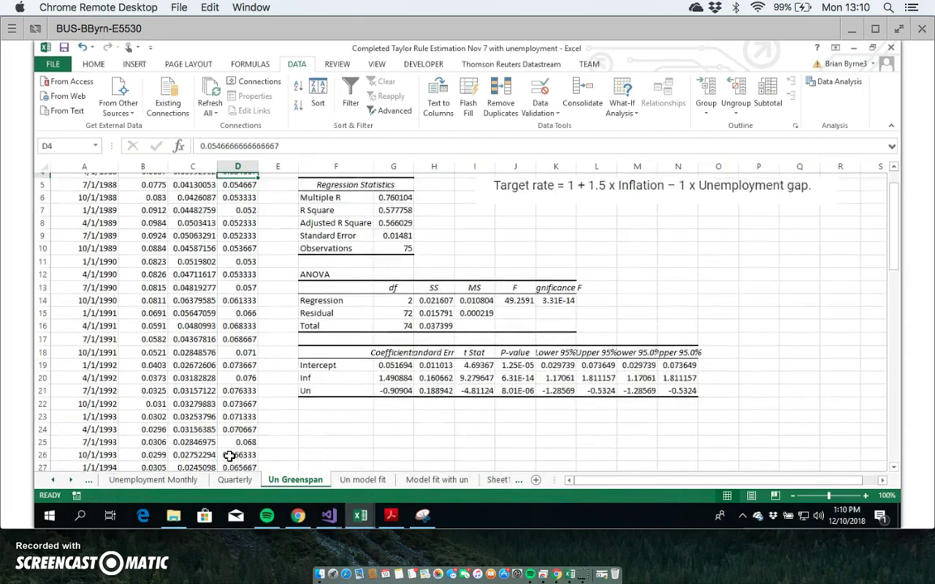
key(Down)
key(Down)
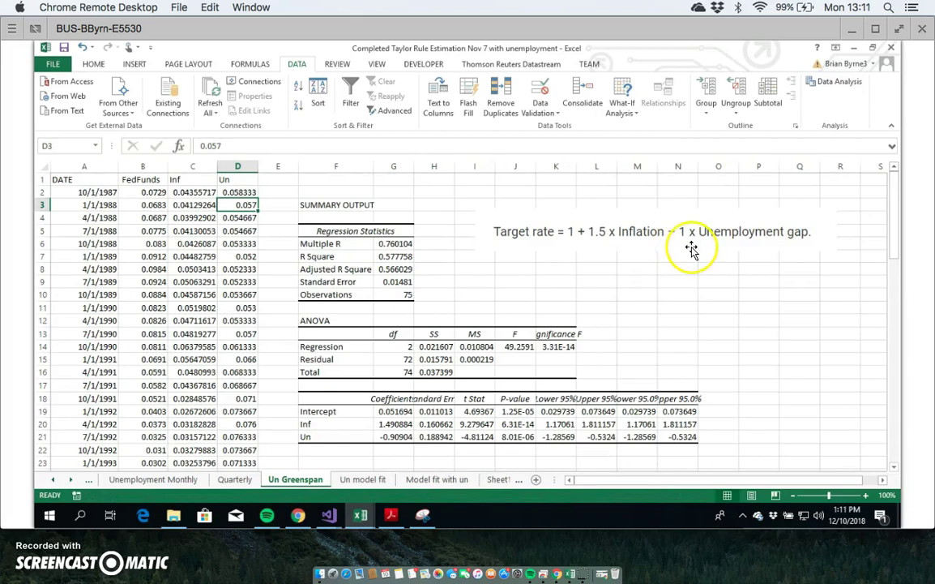
Step: Begin the J8 note with 'FF = 5%', correcting stray characters
click(524, 267)
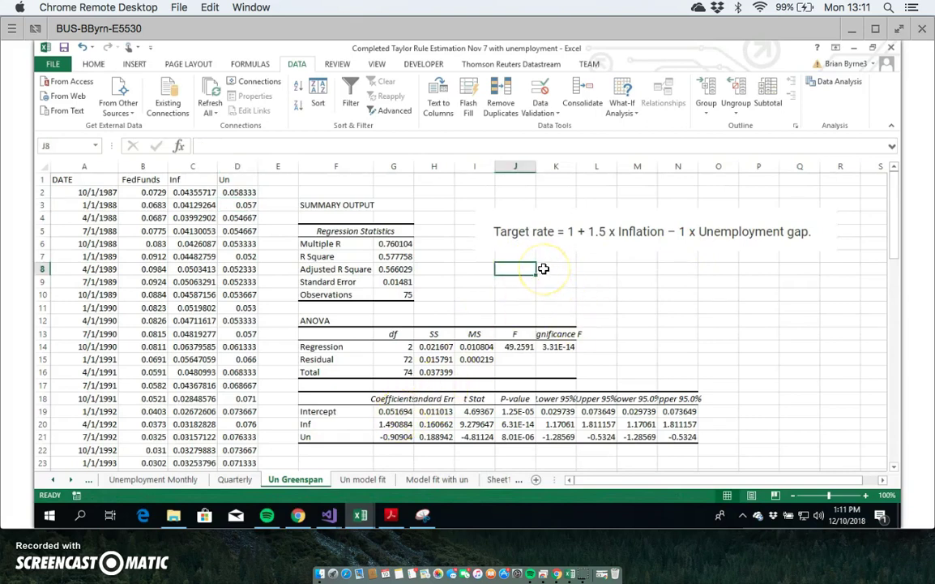
key(F2)
text(FFFF)
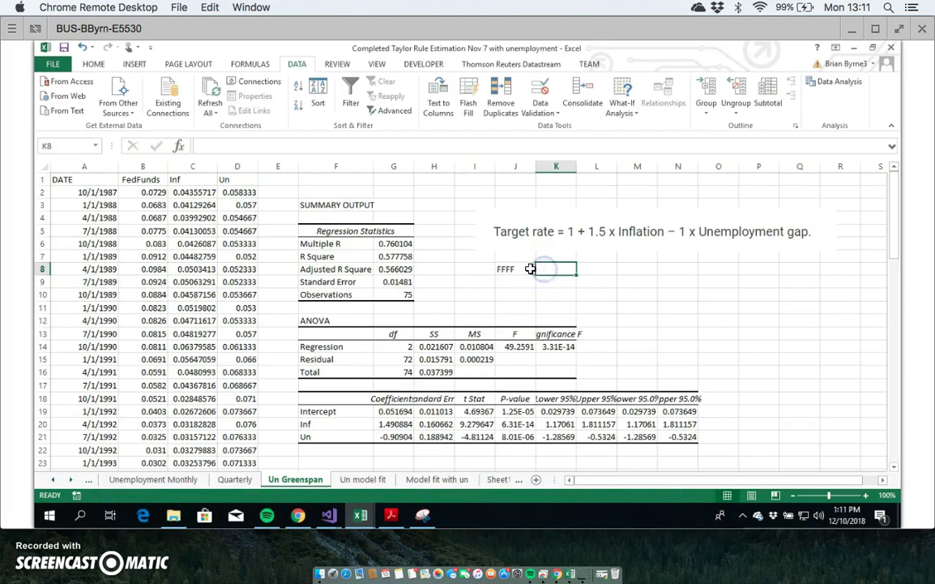
click(253, 144)
key(BackSpace)
key(BackSpace)
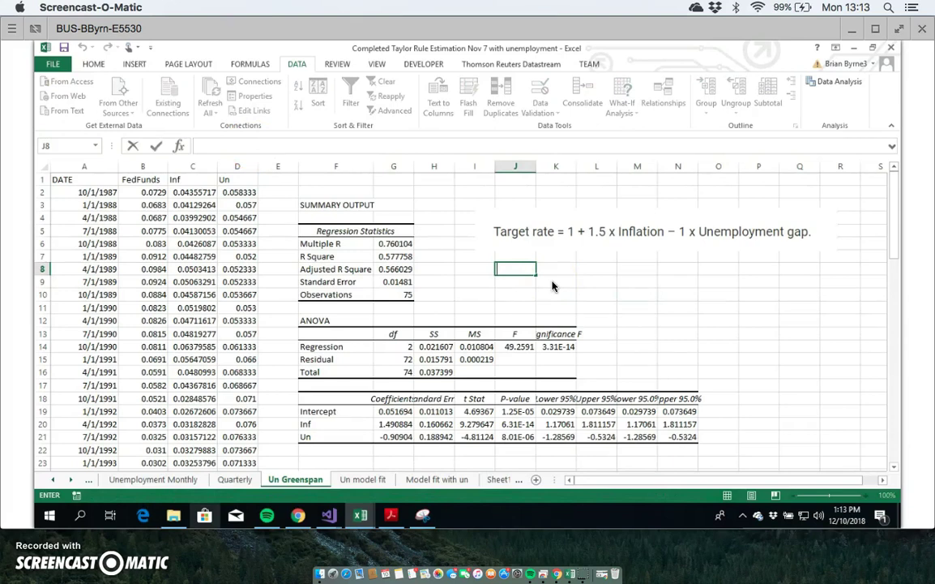
click(524, 280)
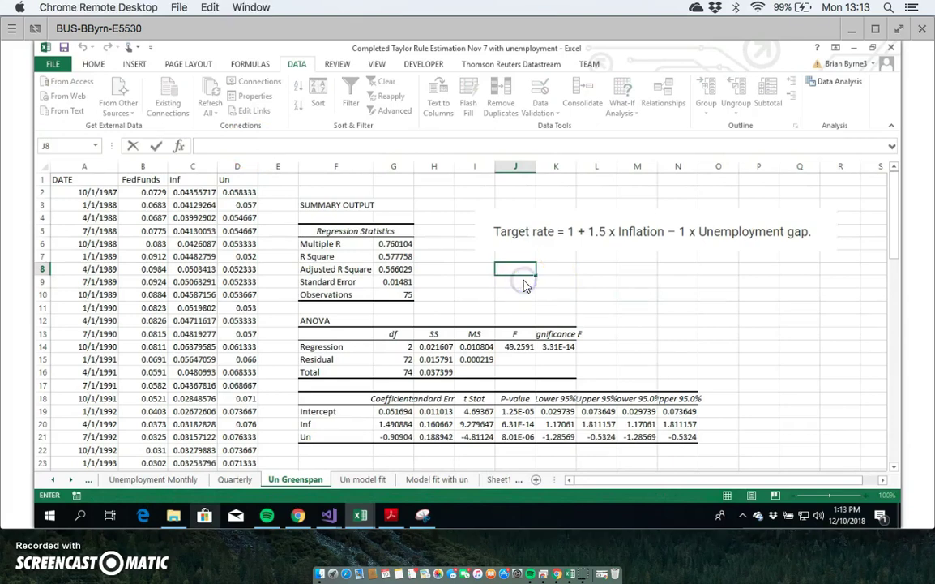
click(512, 268)
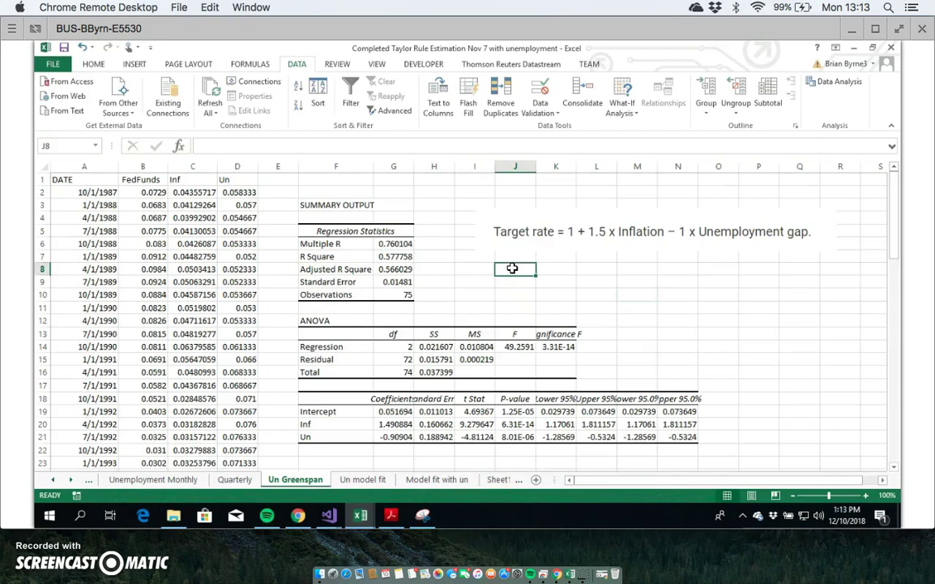
text(FF = 0.0)
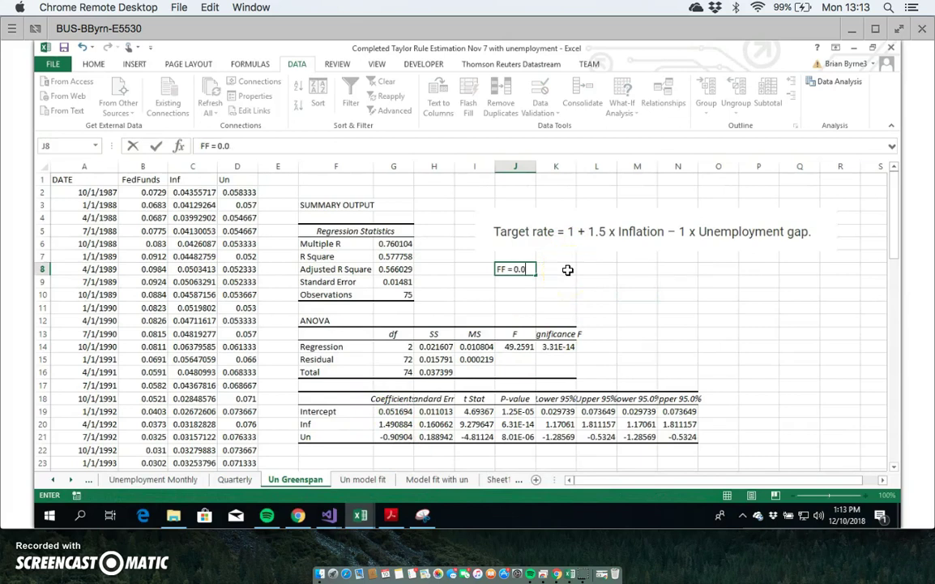
key(BackSpace)
key(BackSpace)
key(BackSpace)
text(%)
Step: Complete J8 as 'FF = 5% + 1.49 X Inf - 0.909 X Un' and commit it
text(+ 1.49)
text(X Inf)
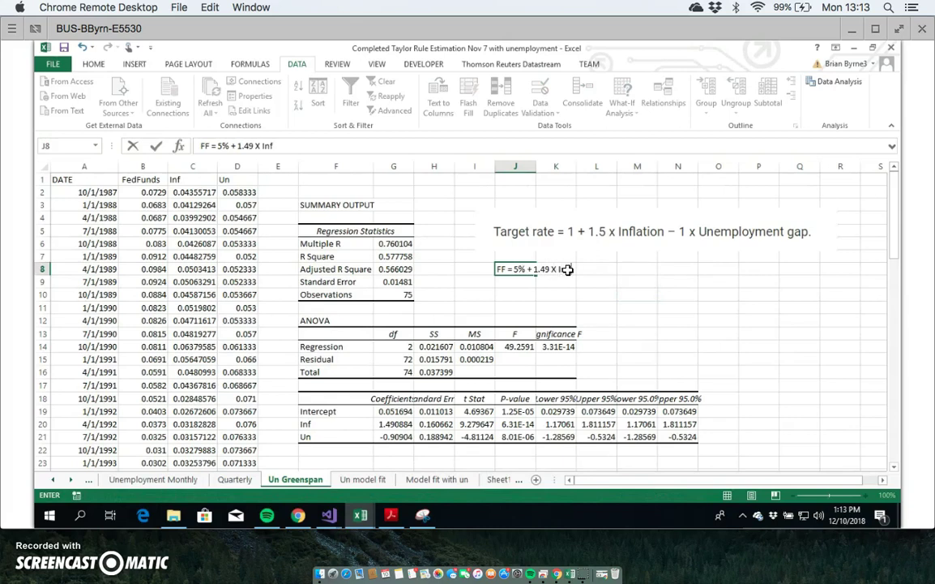
text( +)
key(BackSpace)
key(BackSpace)
text(-)
text( 1)
key(BackSpace)
key(BackSpace)
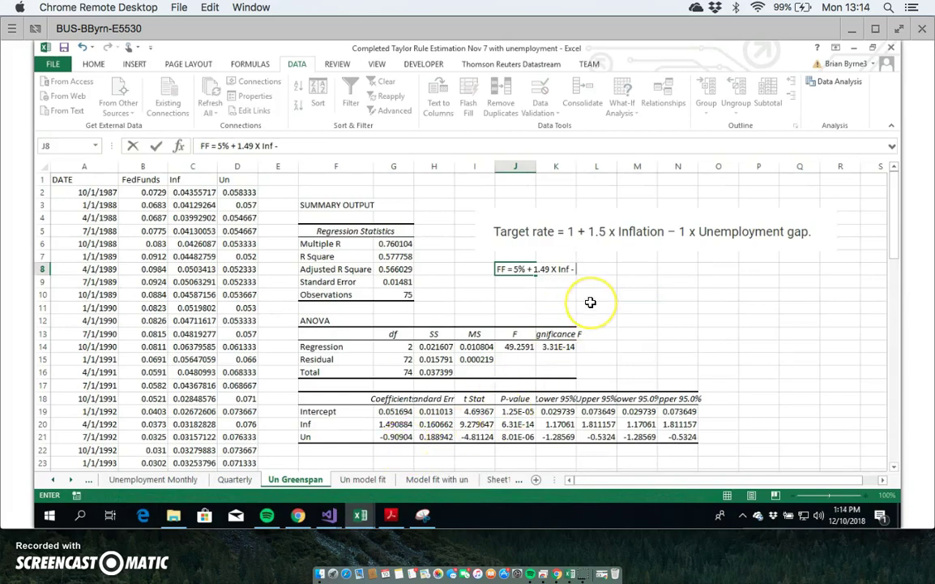
text(0.909)
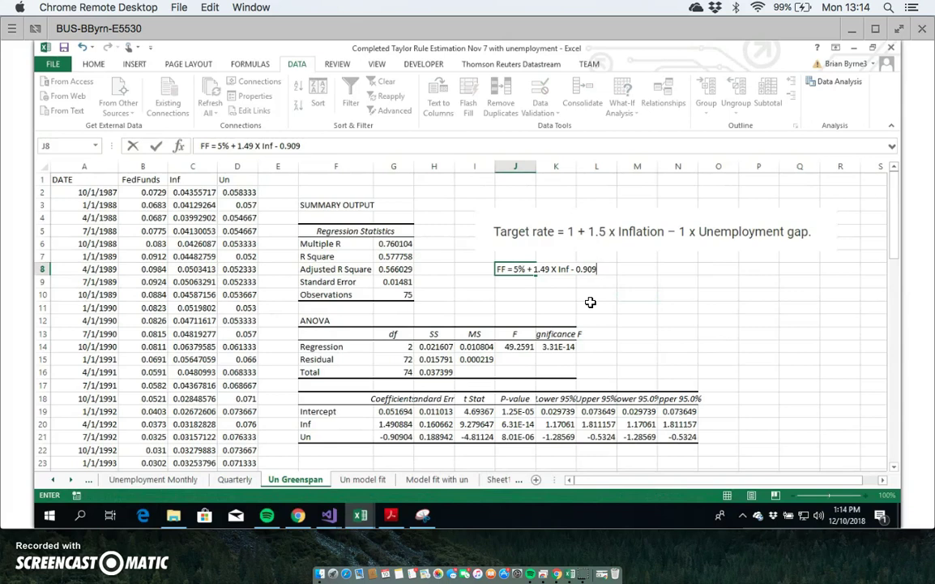
text(X)
key(BackSpace)
text(X Un)
key(ctrl+Return)
key(Down)
key(Down)
key(Down)
key(Down)
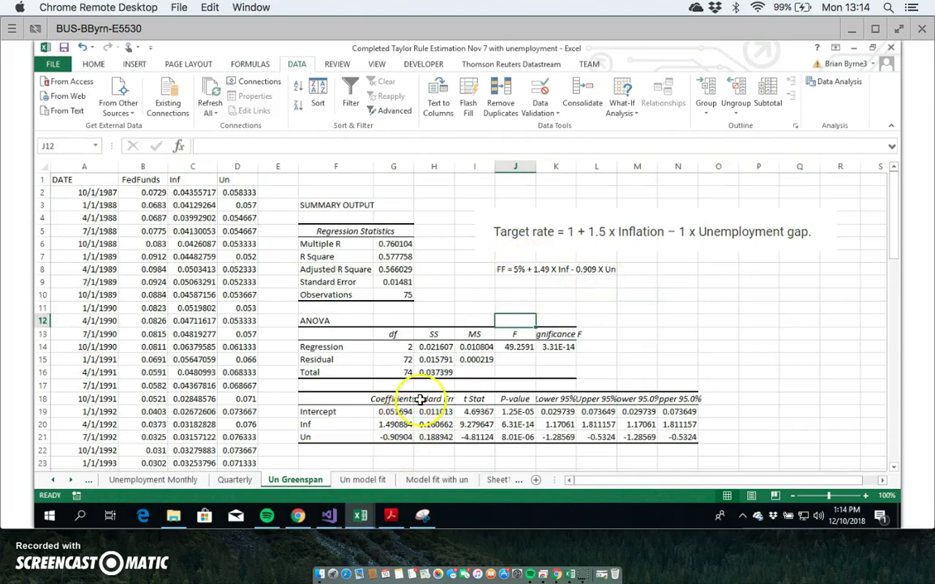
click(506, 284)
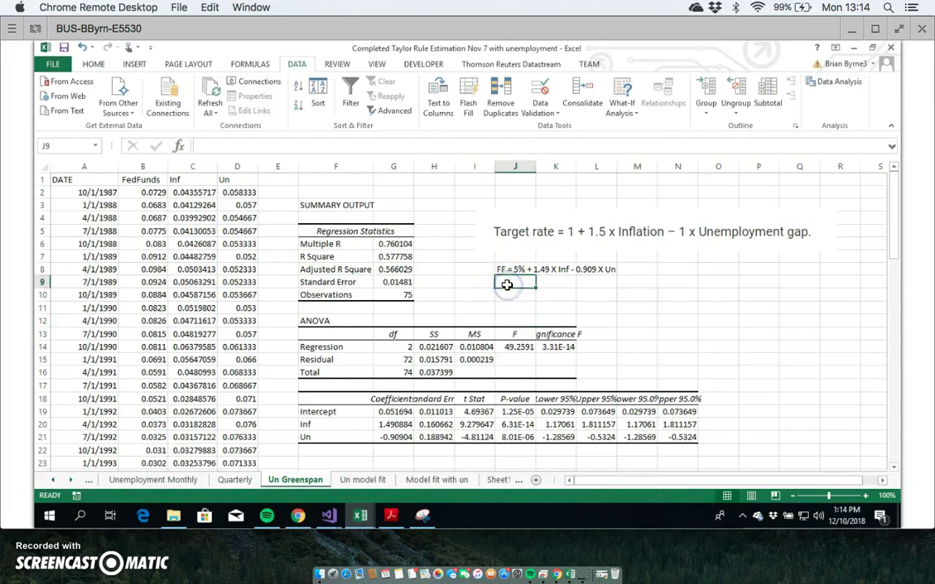
Step: Copy the J8 equation into J9 and change J8's constant from 5% to 1%
click(511, 269)
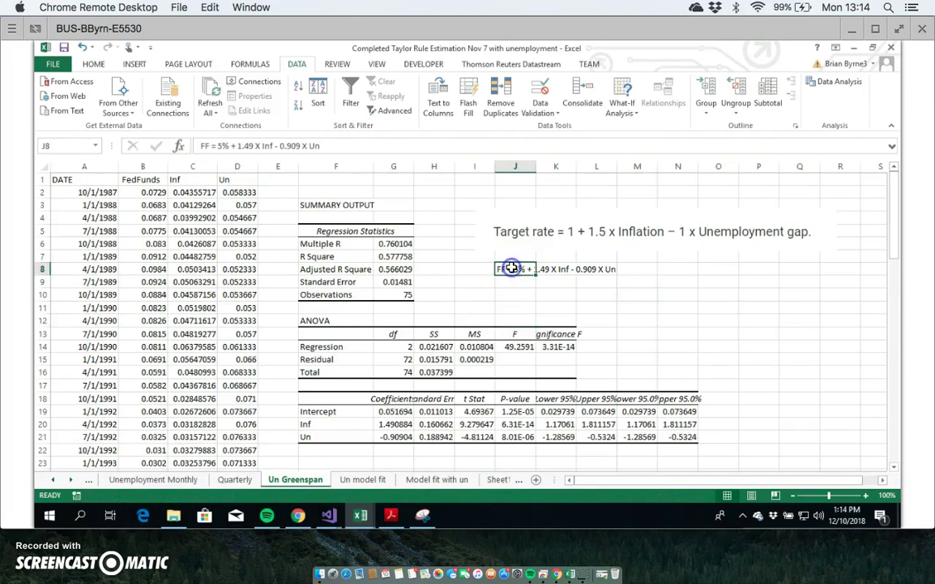
drag(534, 275, 535, 289)
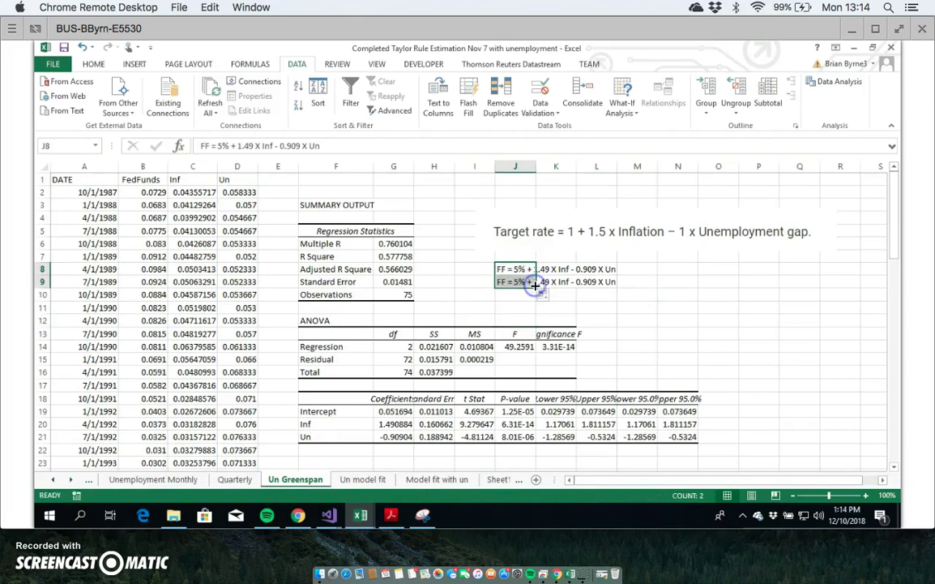
click(220, 146)
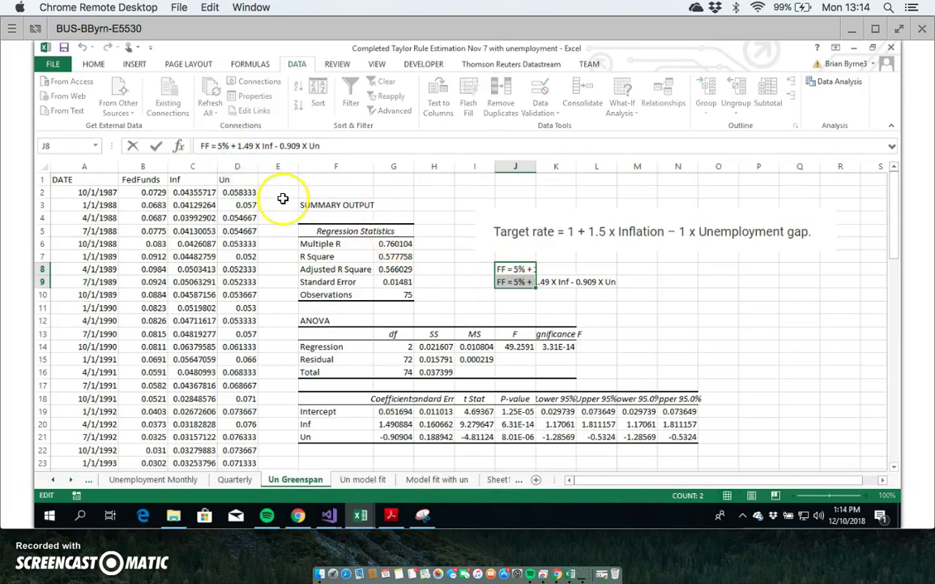
key(BackSpace)
text(1)
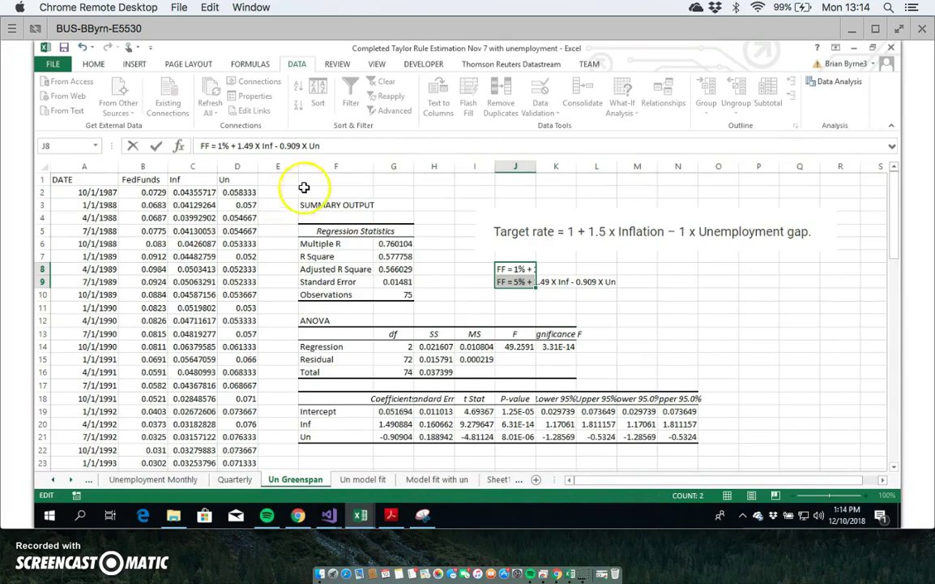
Step: Rewrite J8's unemployment term as '0.909 X (Un - 4%)' and commit it
click(310, 146)
text(()
click(332, 145)
text(- 4)
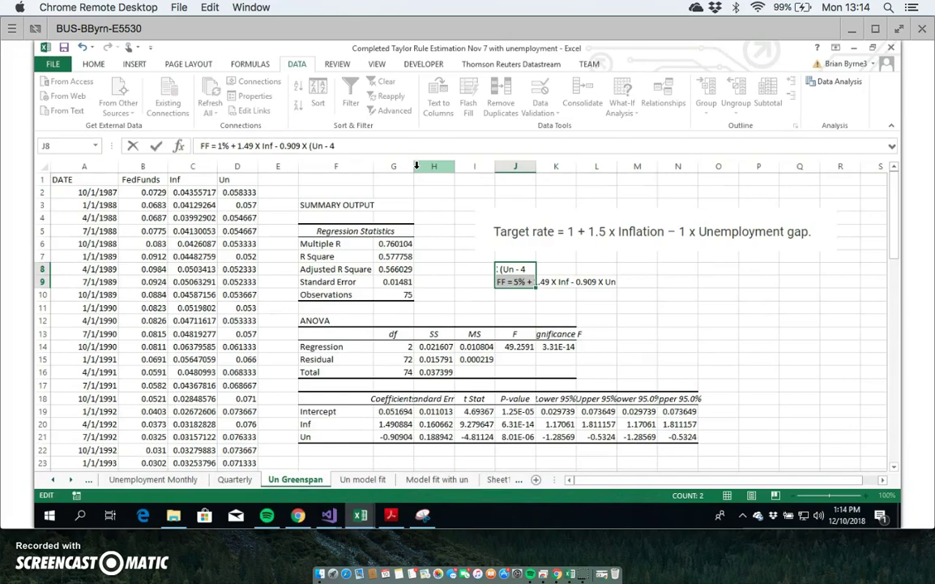
text(%))
key(Return)
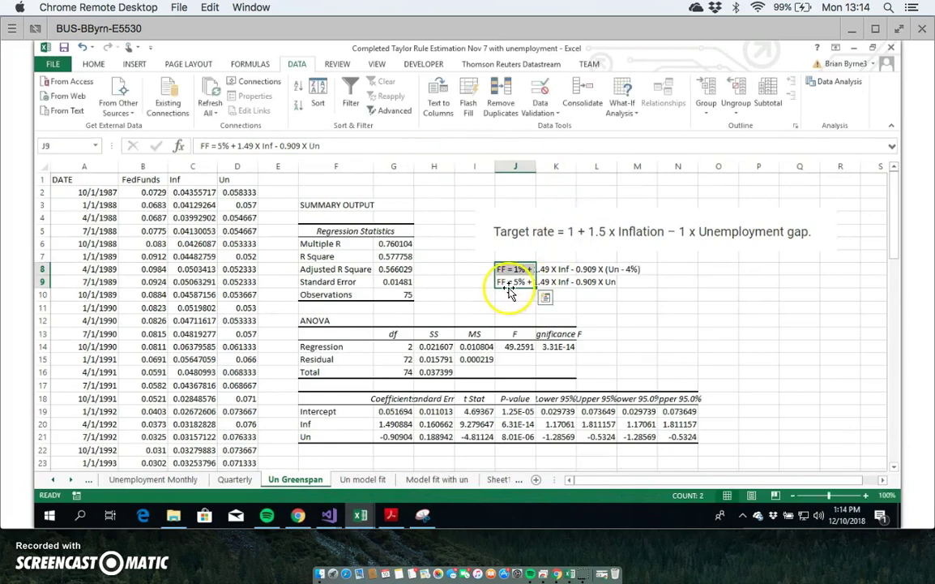
click(595, 313)
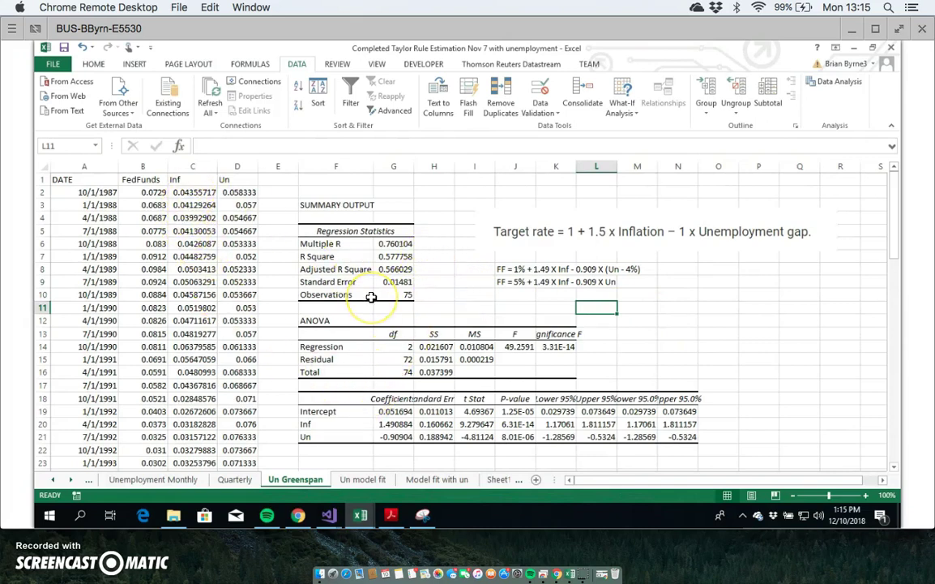
click(48, 479)
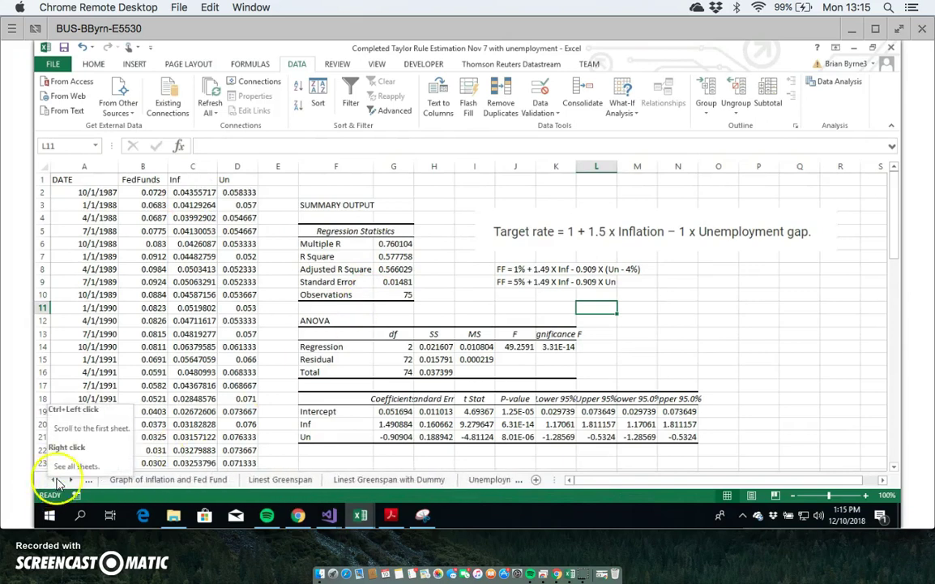
click(284, 479)
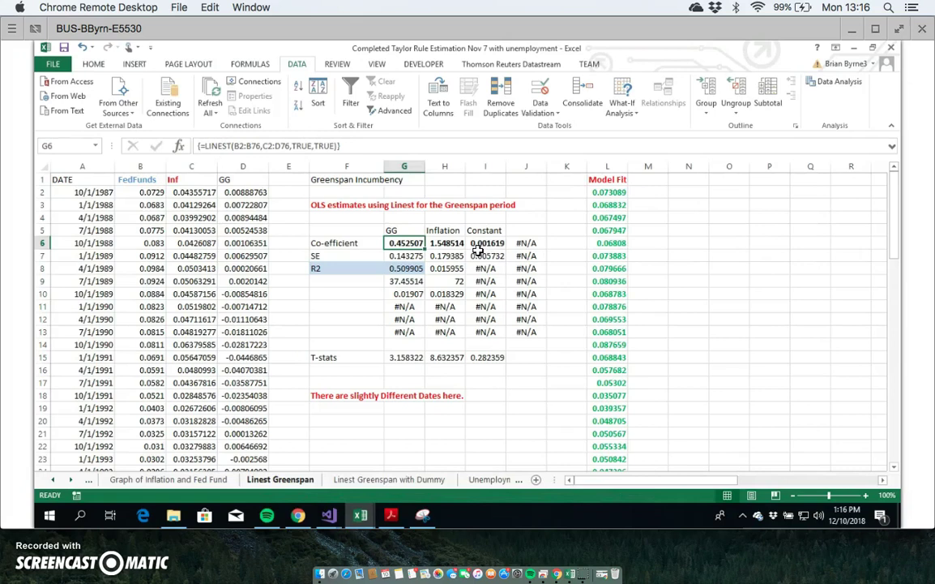
click(409, 266)
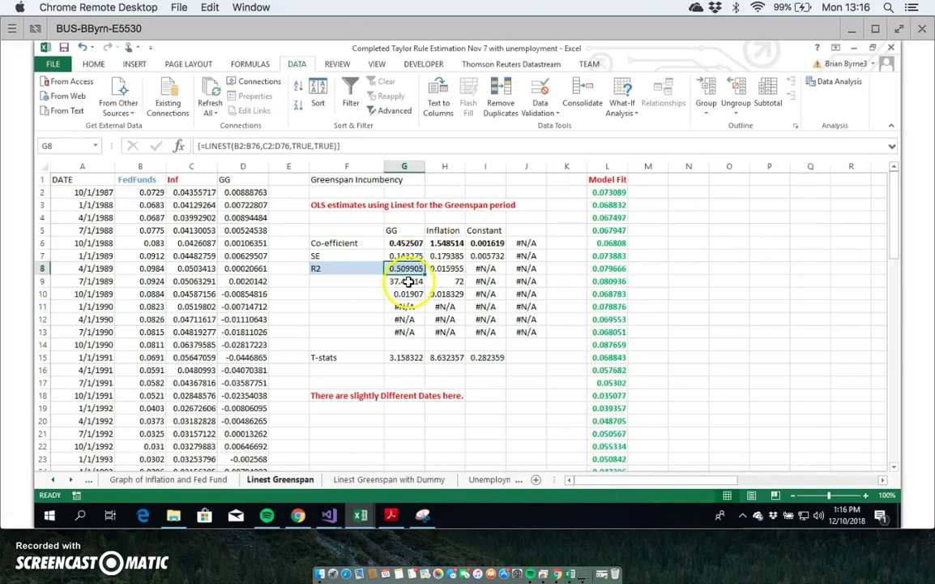
click(402, 273)
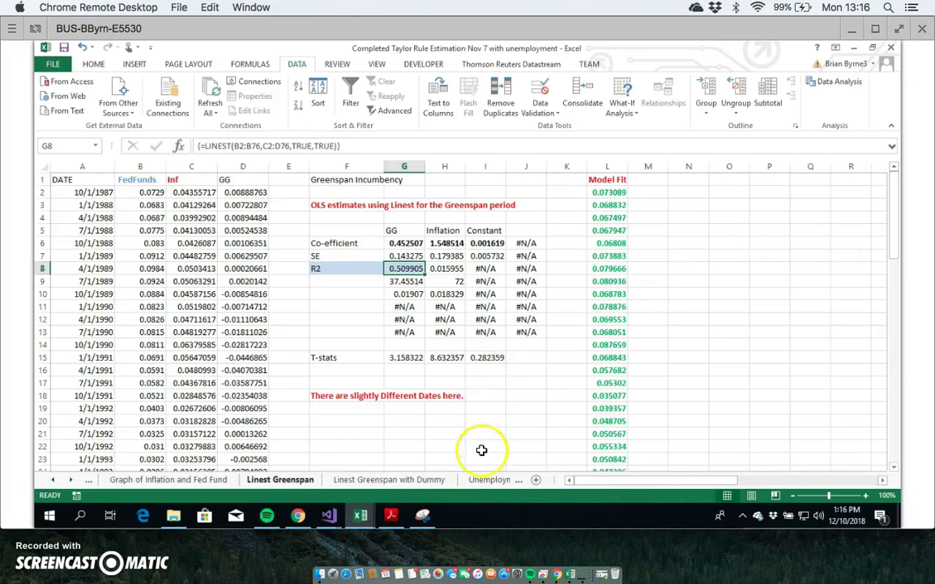
click(486, 479)
Step: Go to the Un Greenspan sheet and select the Adjusted R Square value 0.566029 in G8
click(484, 479)
click(454, 480)
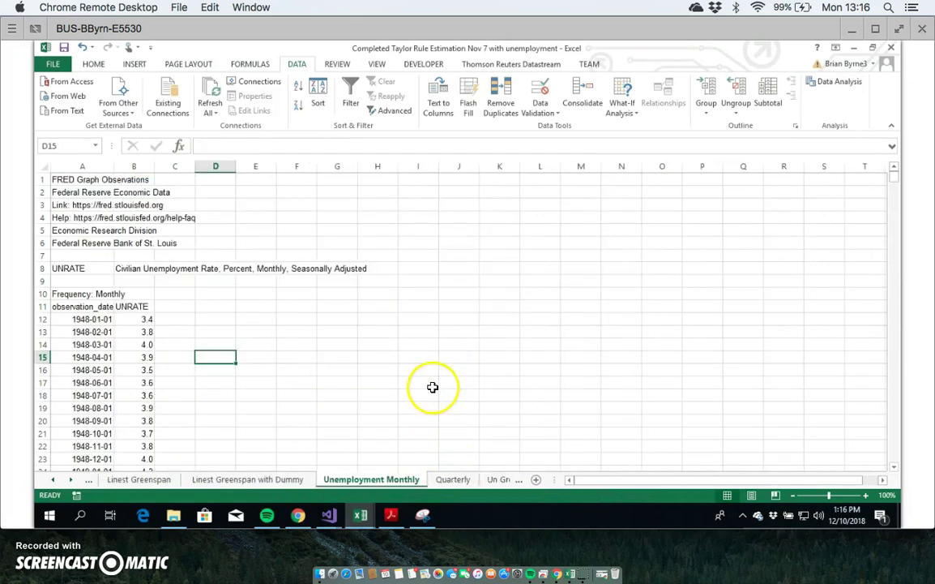
click(455, 481)
click(496, 480)
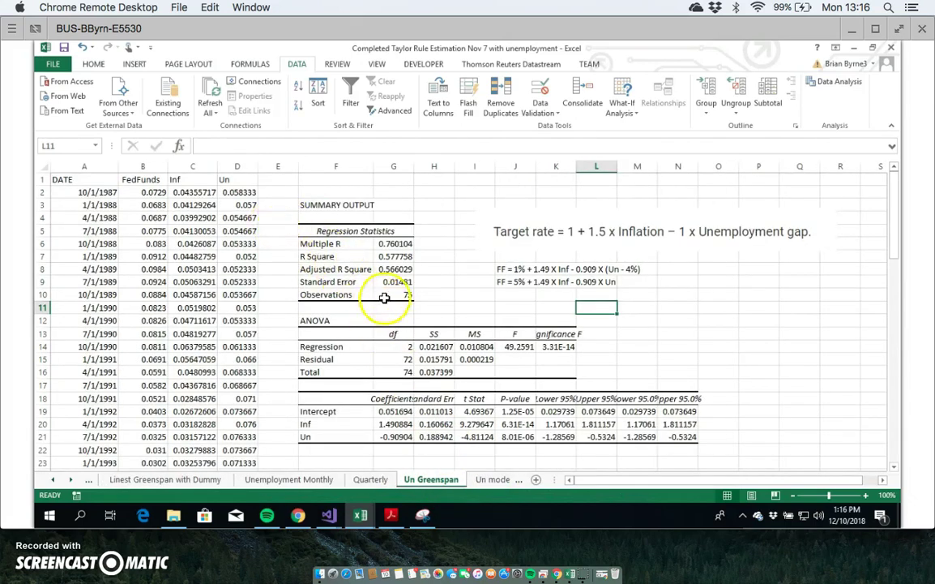
click(395, 269)
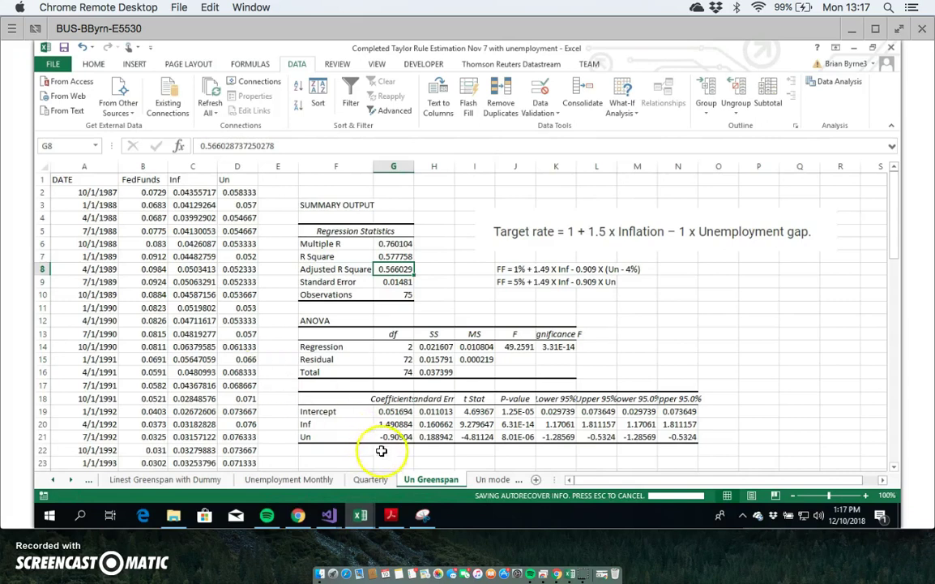
Step: On the Un model fit sheet, drag the actual-vs-fitted Fed Funds chart right, then select F9
click(484, 482)
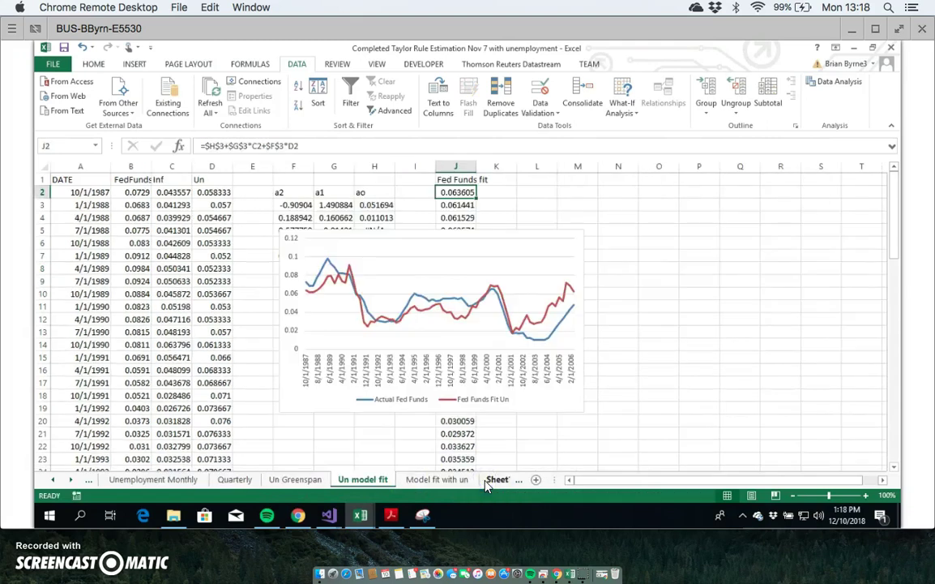
click(518, 244)
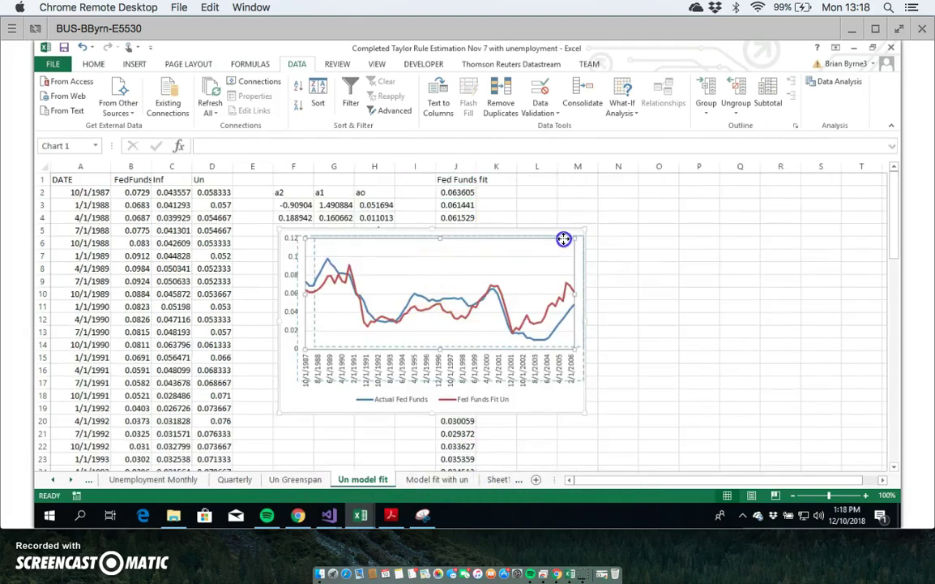
drag(561, 361, 861, 371)
click(293, 204)
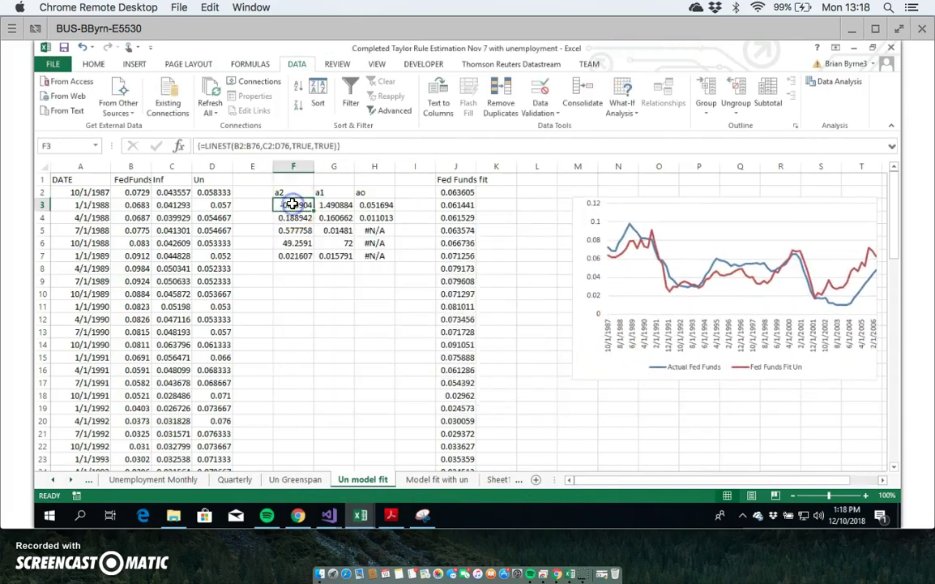
click(306, 479)
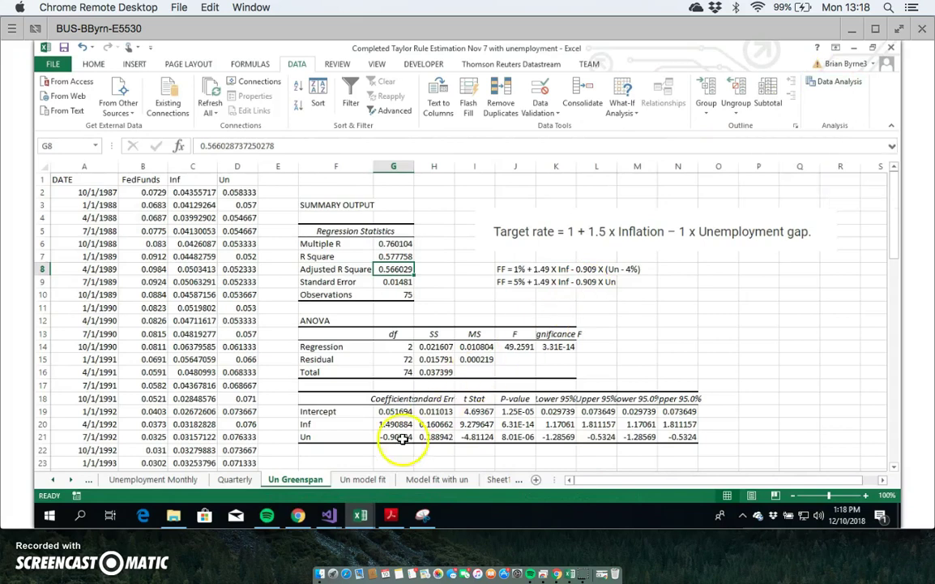
click(364, 480)
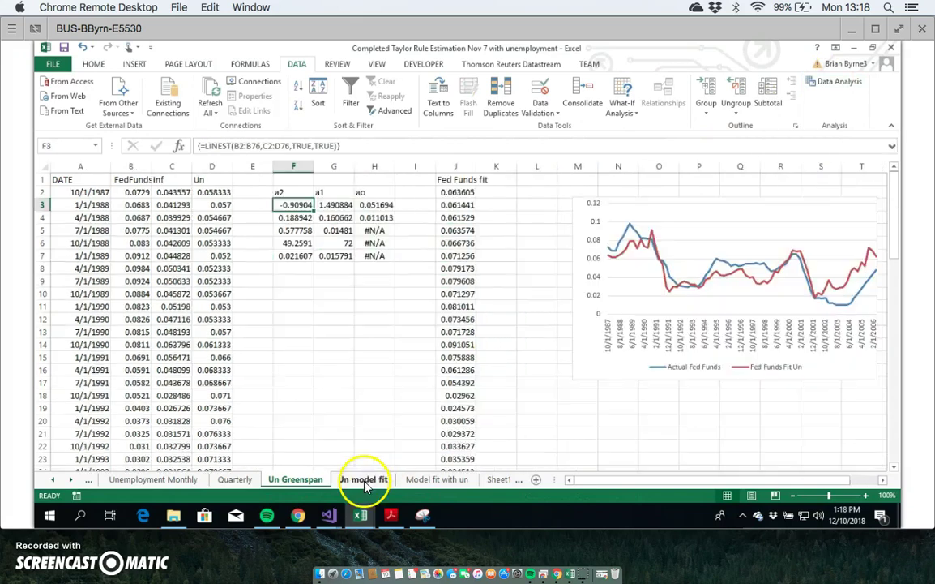
click(293, 280)
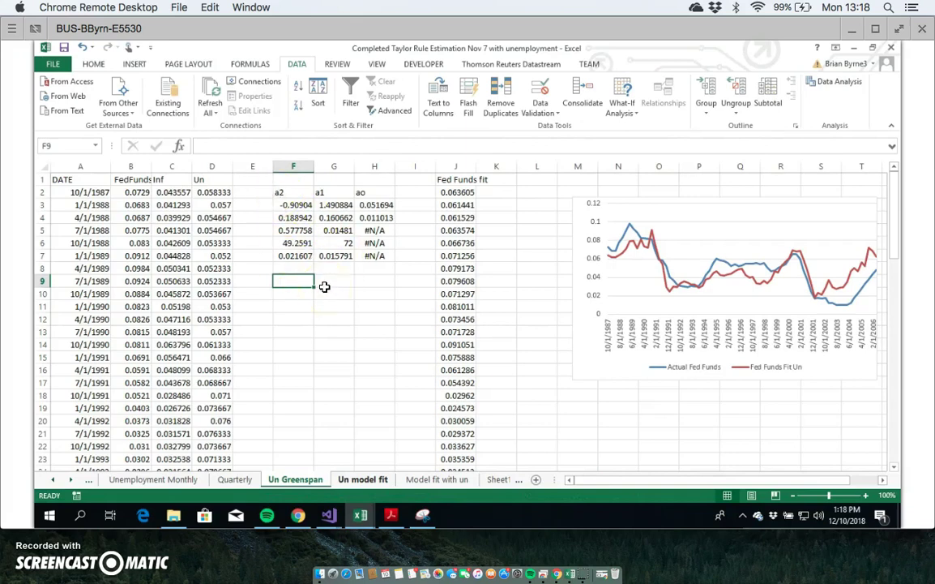
Step: Enter =LINEST(B2:B76,C2:D76,TRUE,TRUE) in F9 to regress FedFunds on Inf and Un
text(=lin)
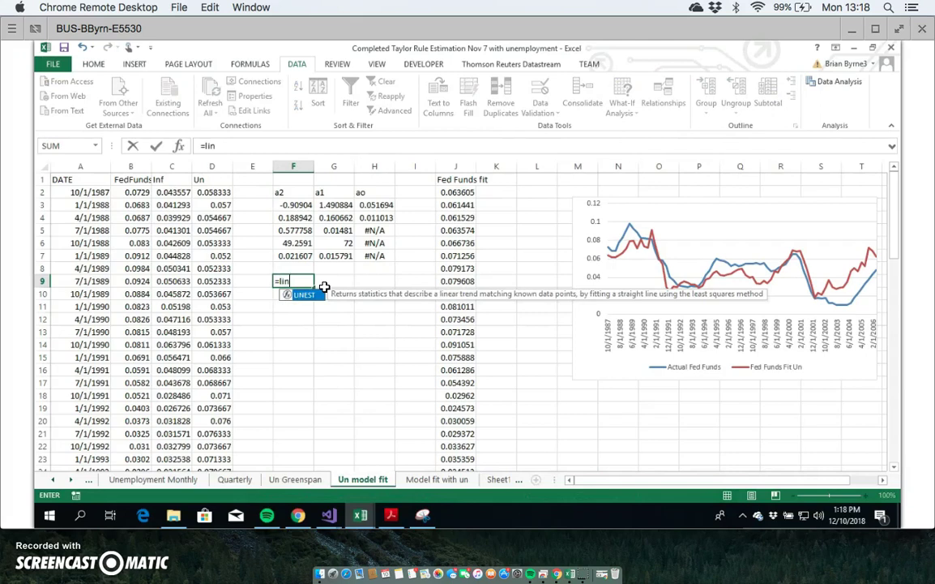
text(est()
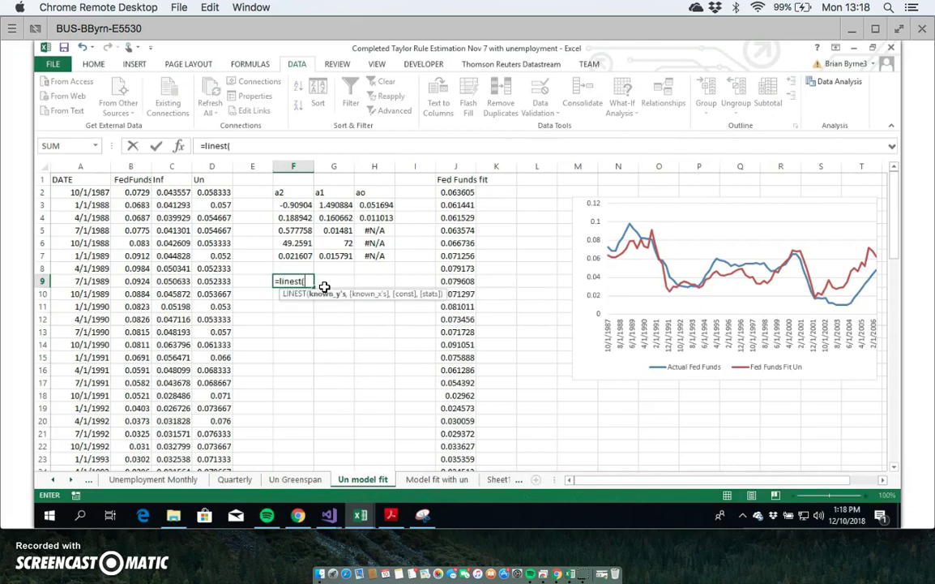
click(133, 188)
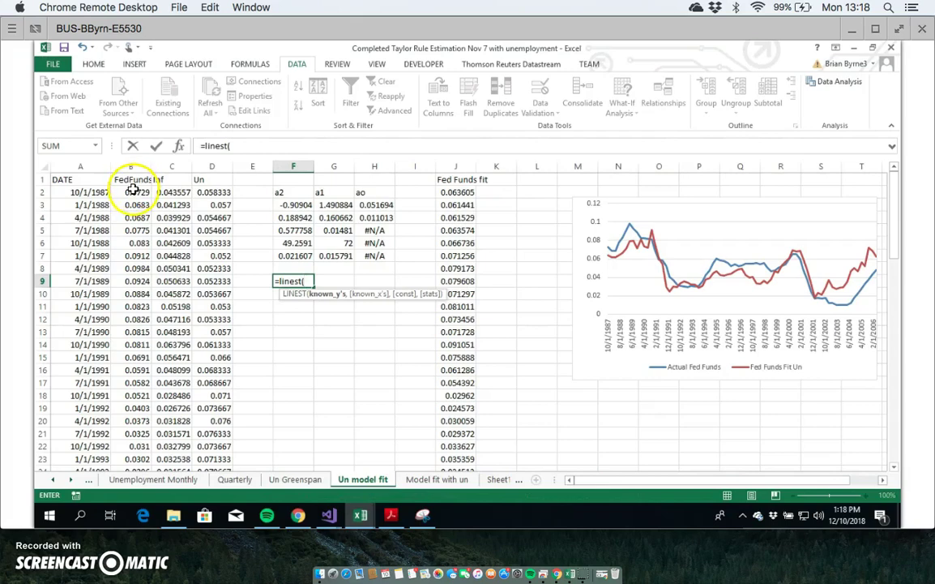
drag(133, 210, 135, 434)
text(,)
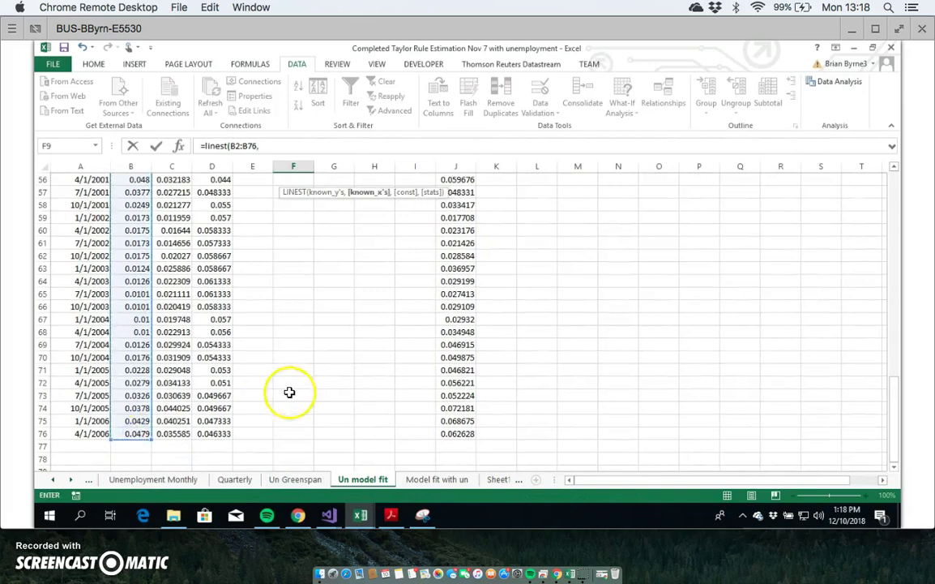
drag(225, 434, 183, 196)
text(,tru)
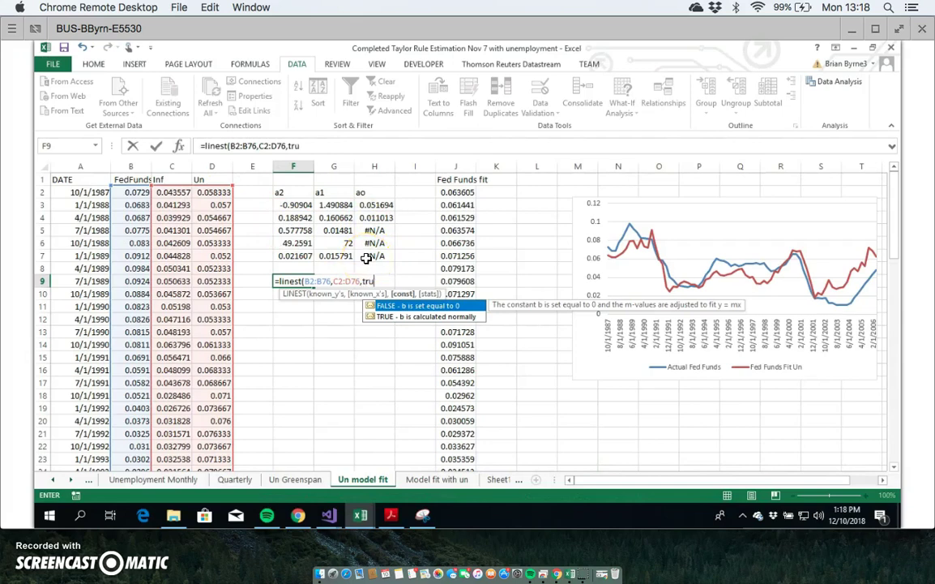
text(e,)
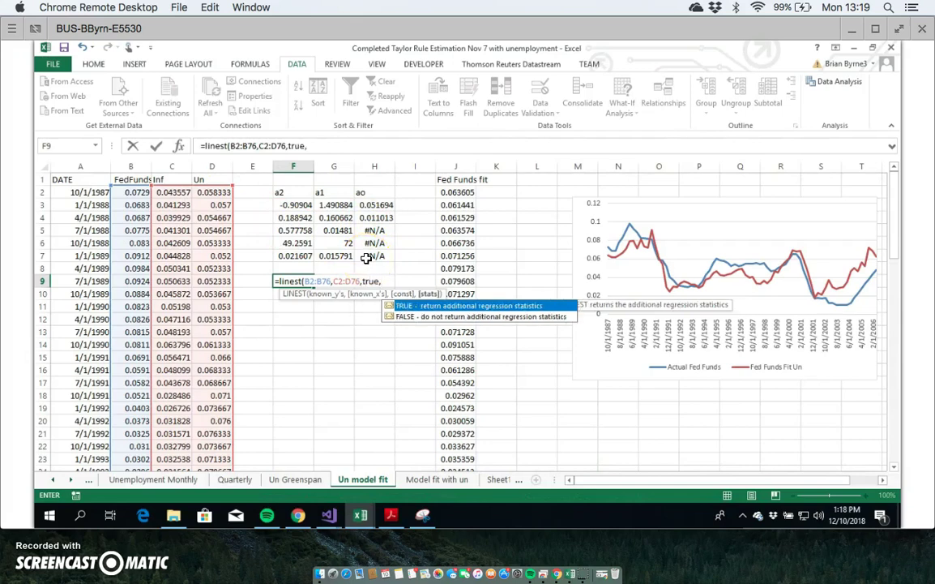
text(true))
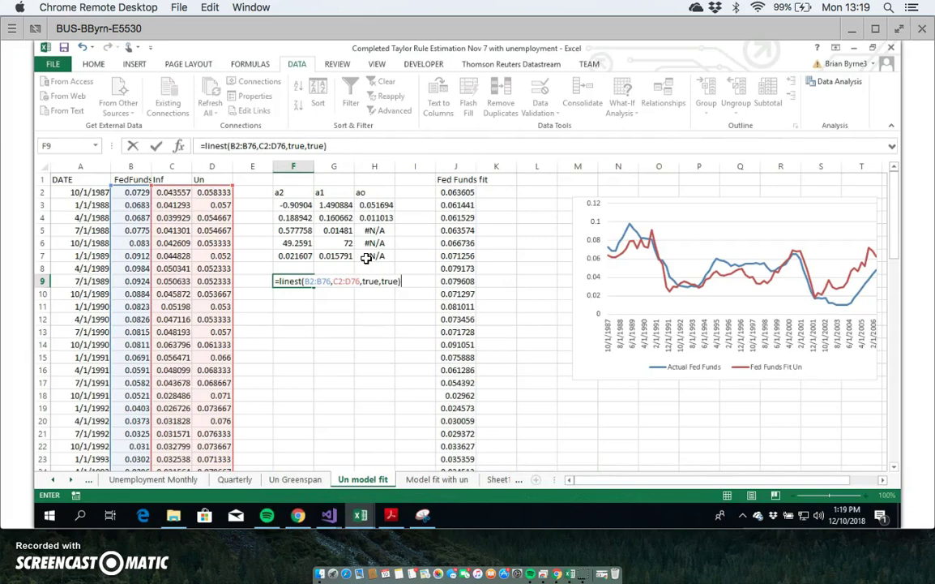
key(Return)
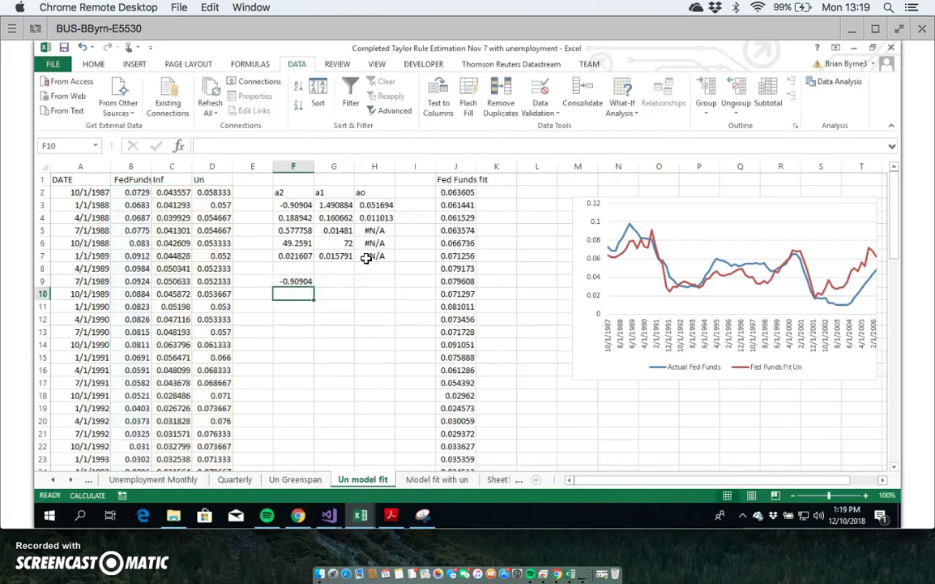
Step: Re-commit the LINEST formula as an array across F9:H14 with Ctrl+Shift+Enter
drag(289, 280, 388, 344)
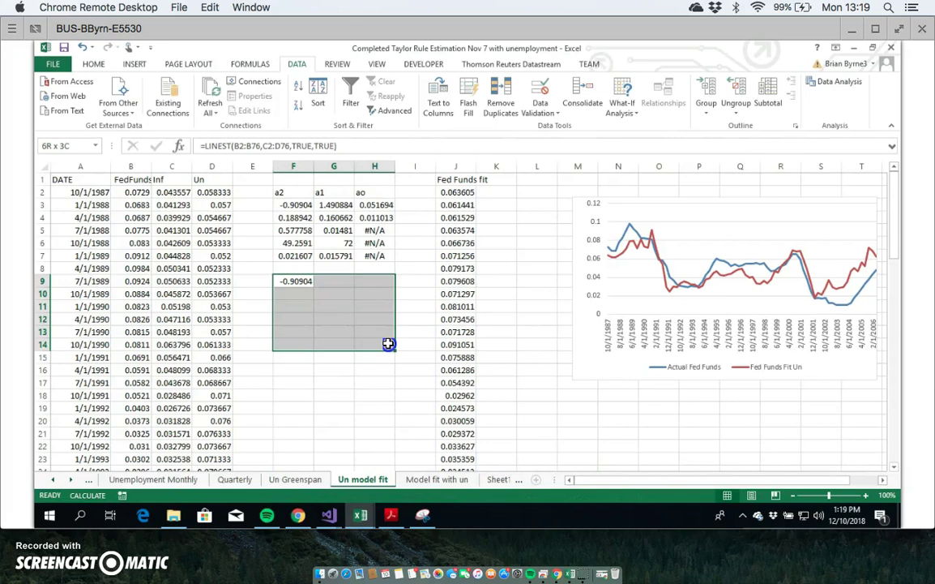
click(344, 148)
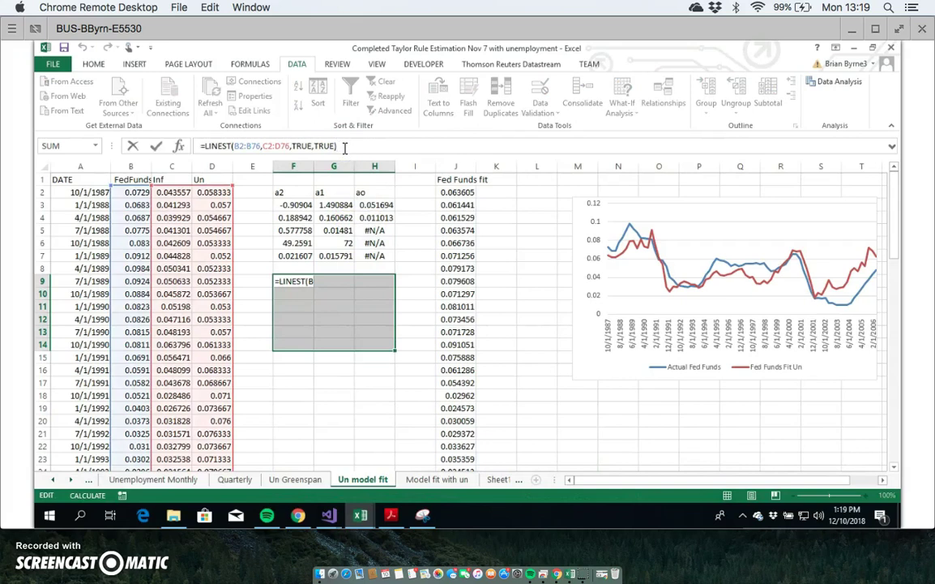
key(ctrl+shift+Return)
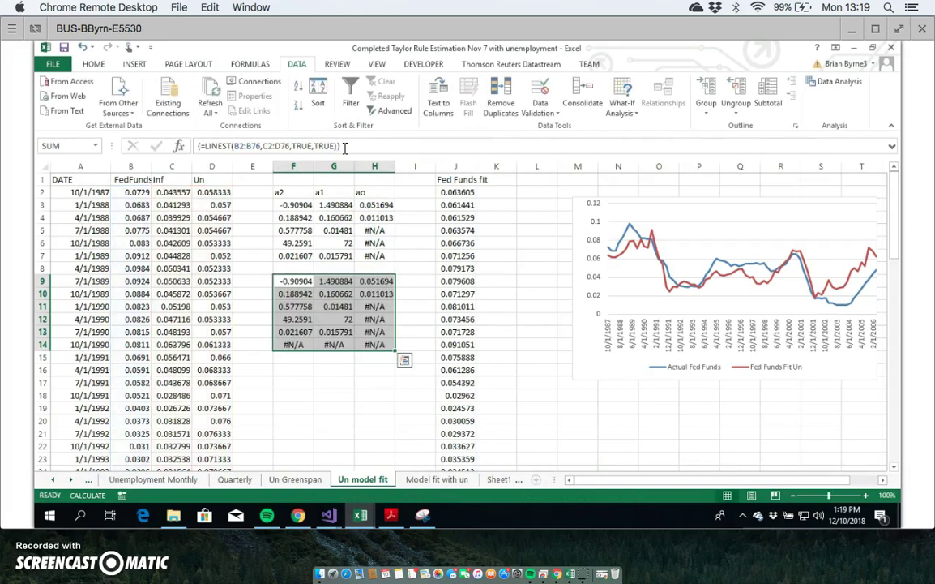
Step: Copy the LINEST output block F9:H14
click(379, 280)
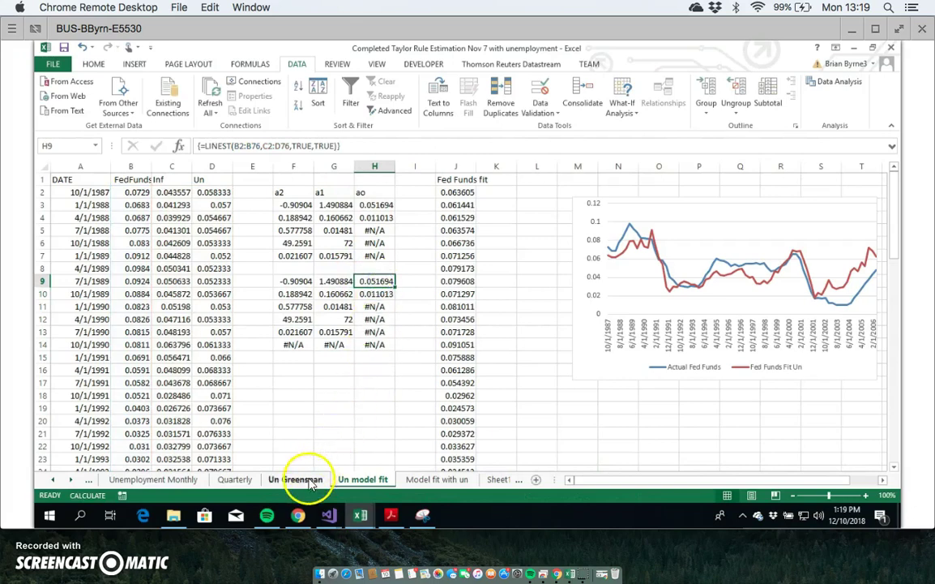
drag(295, 283, 381, 346)
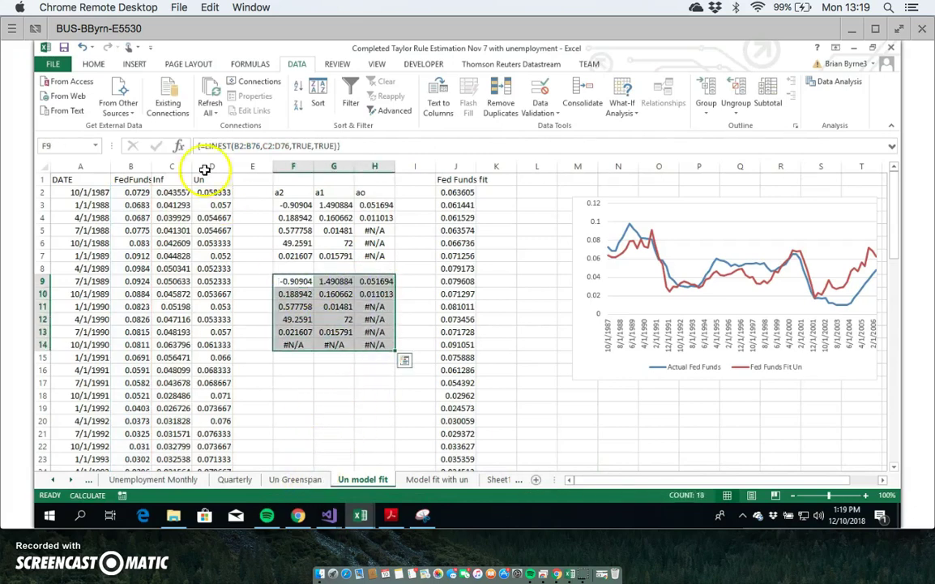
click(93, 64)
click(82, 99)
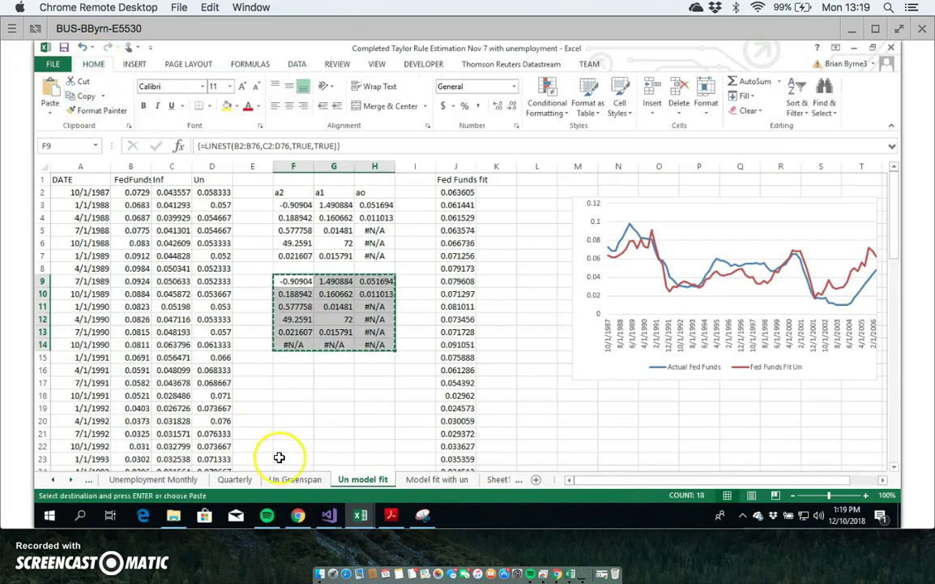
Step: Paste the copied LINEST output at O10 on the Un Greenspan sheet
click(314, 481)
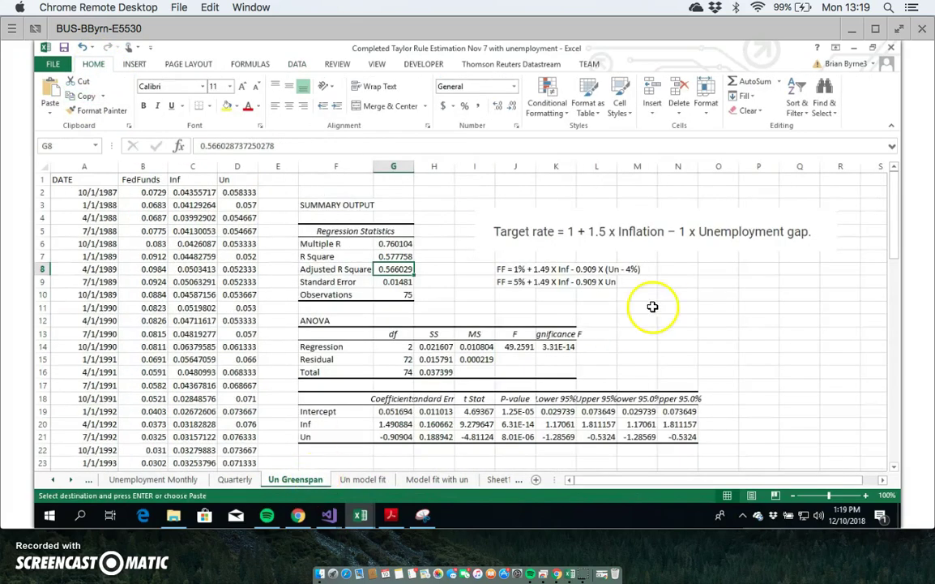
click(706, 292)
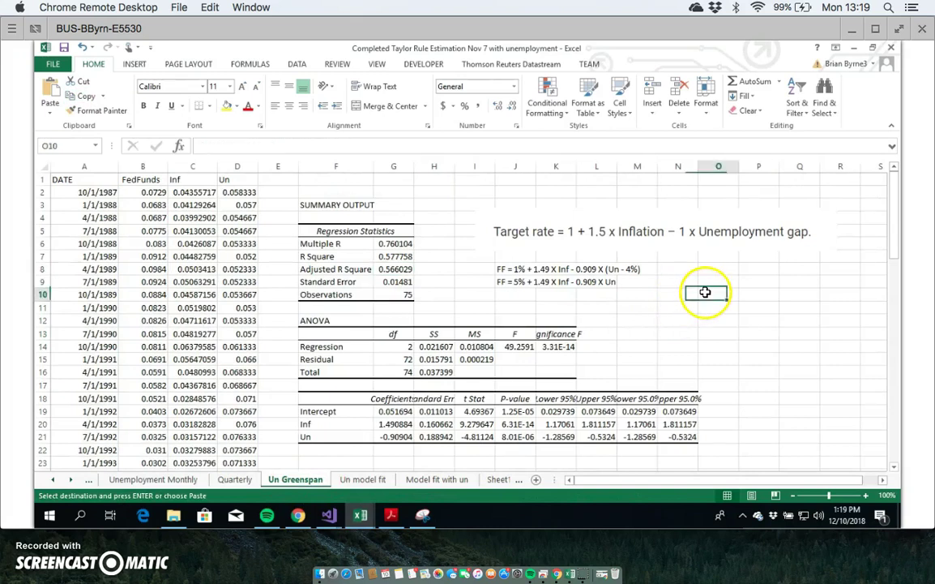
click(54, 119)
click(90, 253)
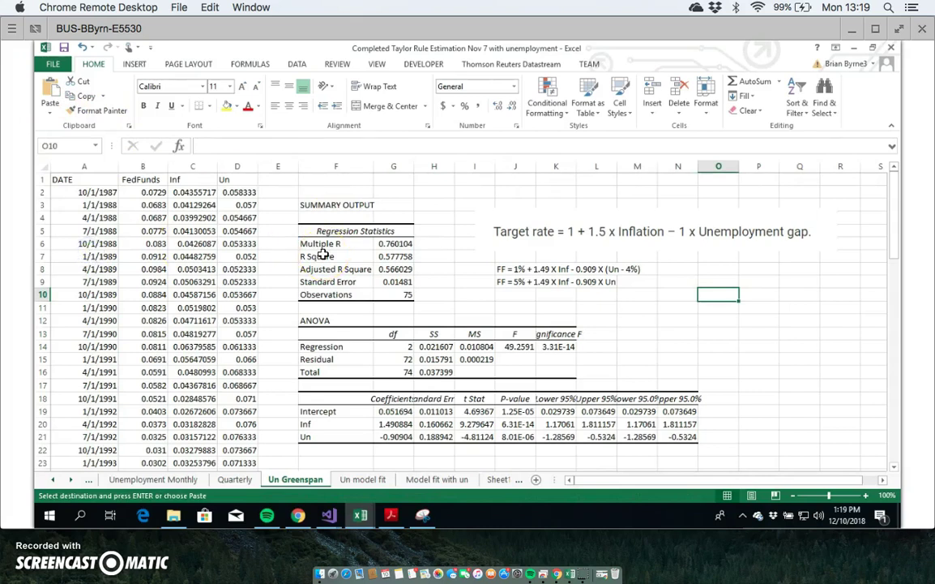
click(55, 115)
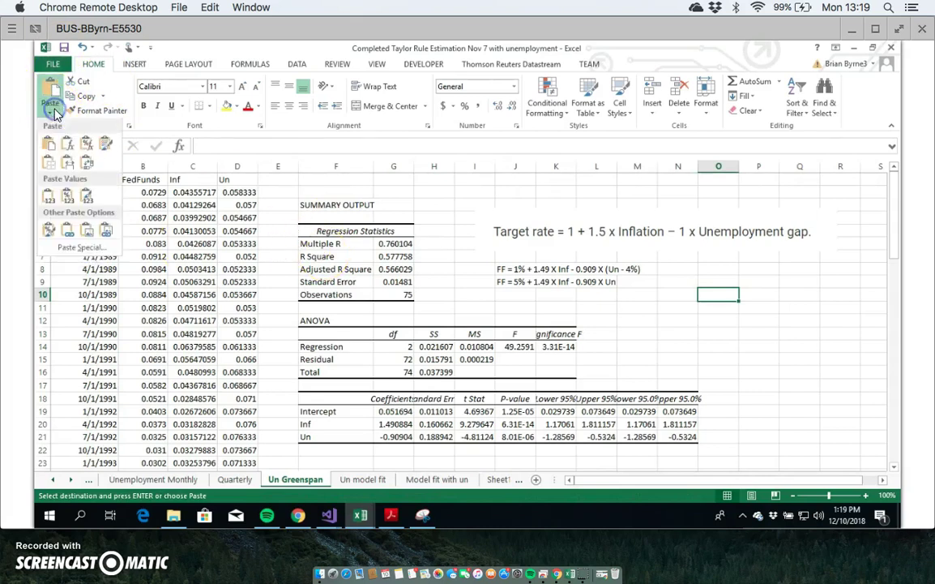
click(69, 244)
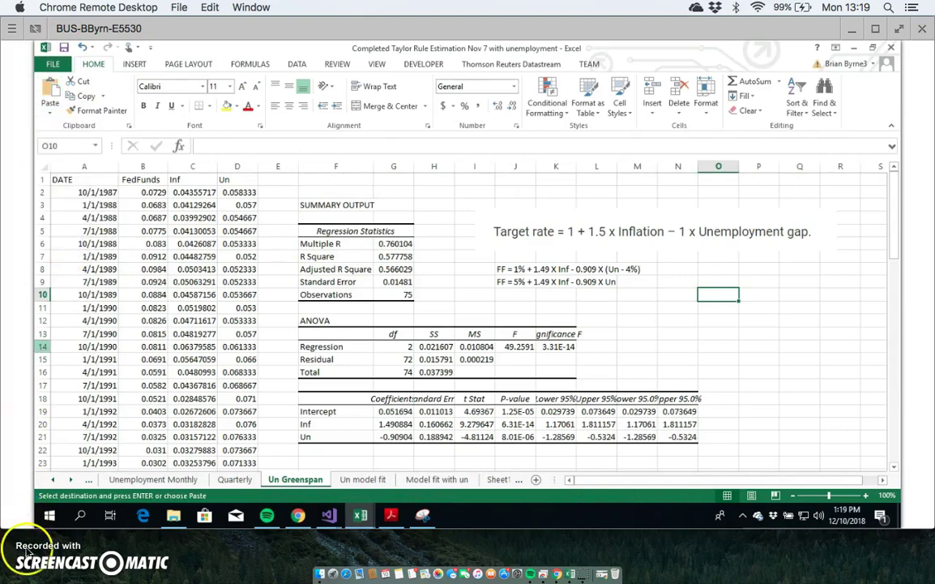
click(51, 114)
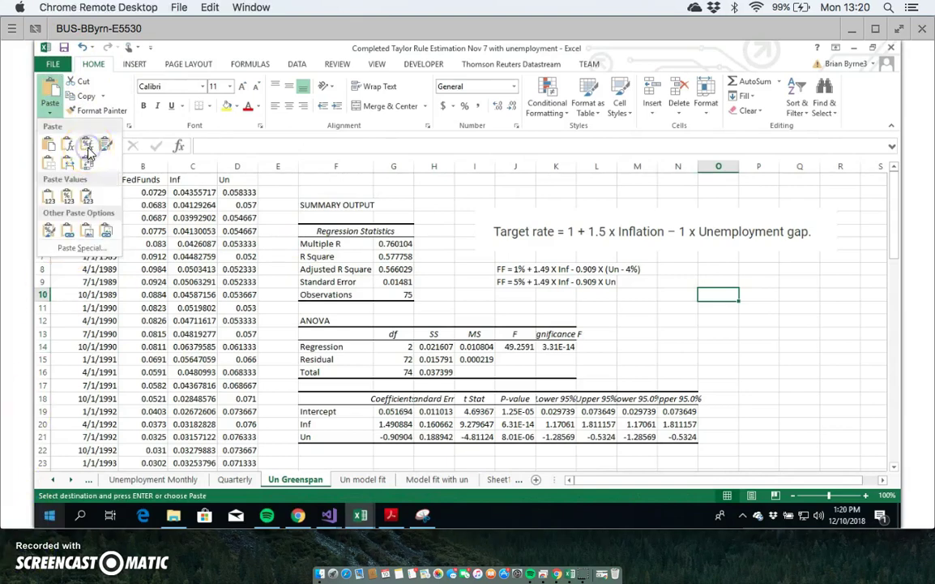
click(88, 148)
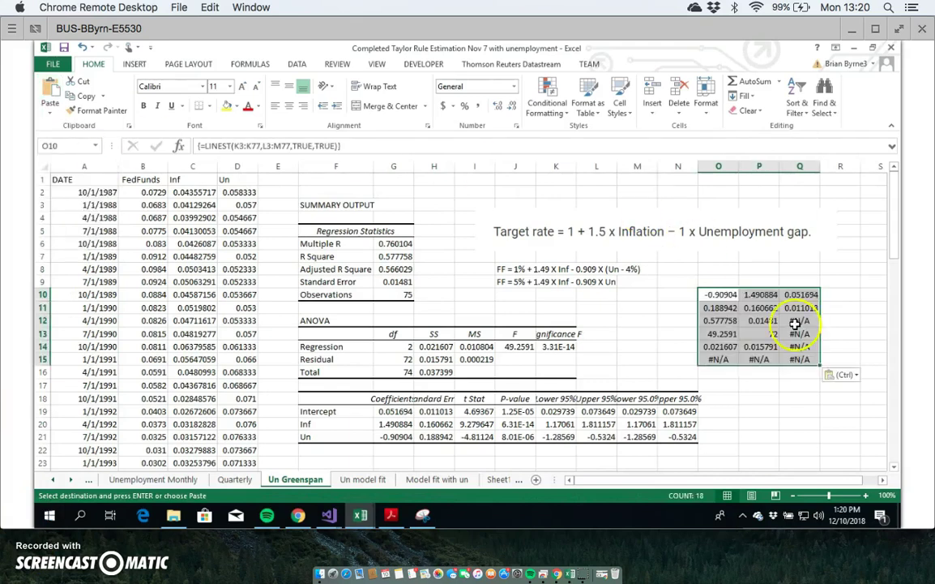
Step: Make O10:Q16 one array formula =LINEST(K3:K77,L3:M77,TRUE,TRUE), matching the ToolPak Un coefficient
click(728, 296)
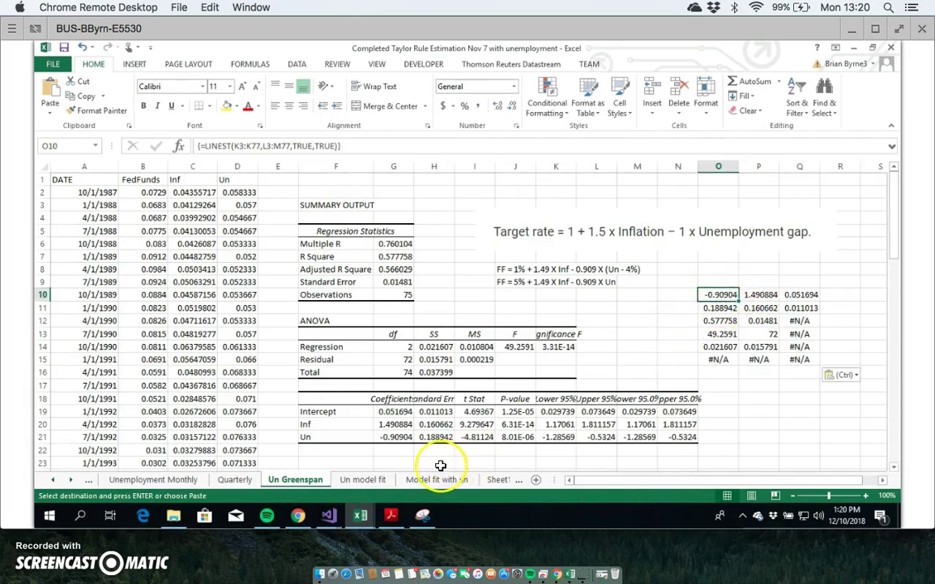
click(397, 437)
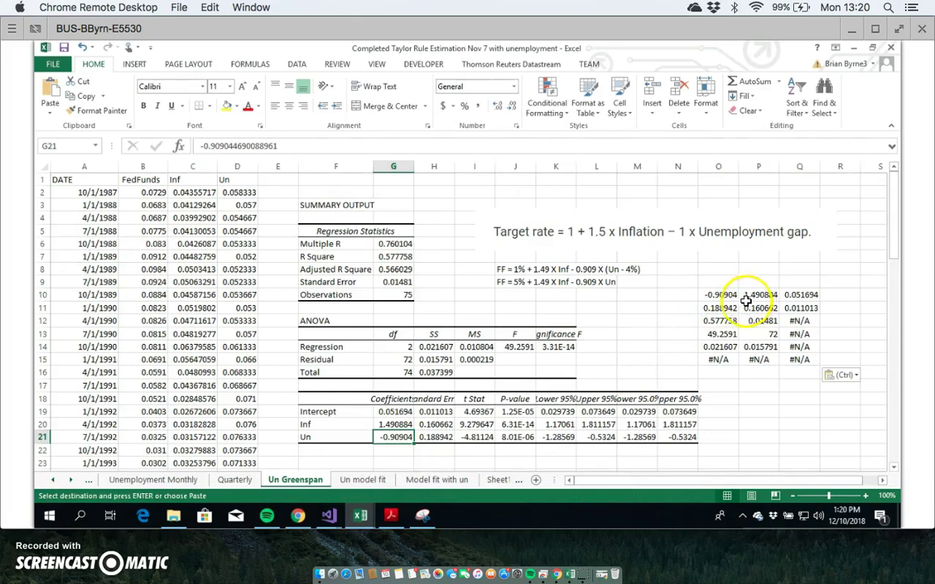
click(475, 414)
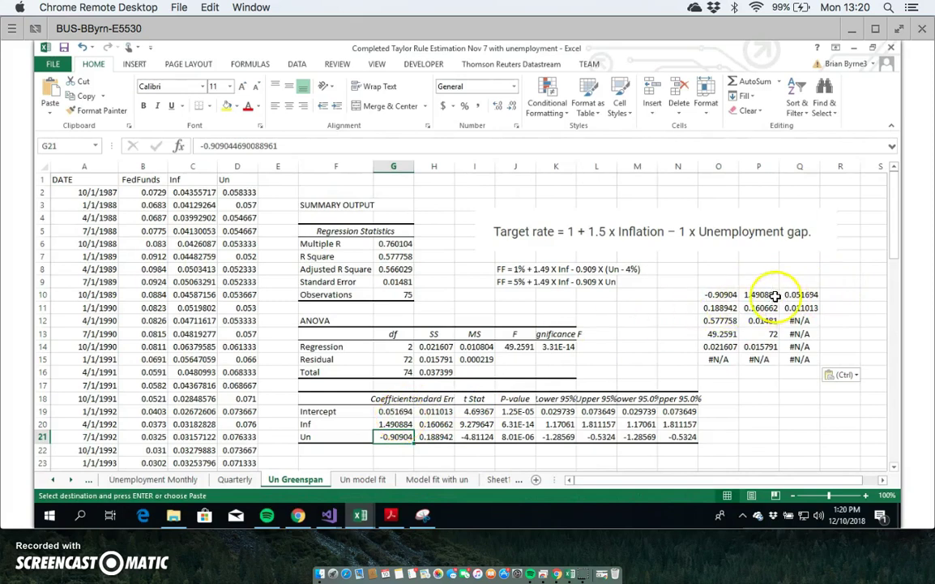
drag(716, 292, 809, 369)
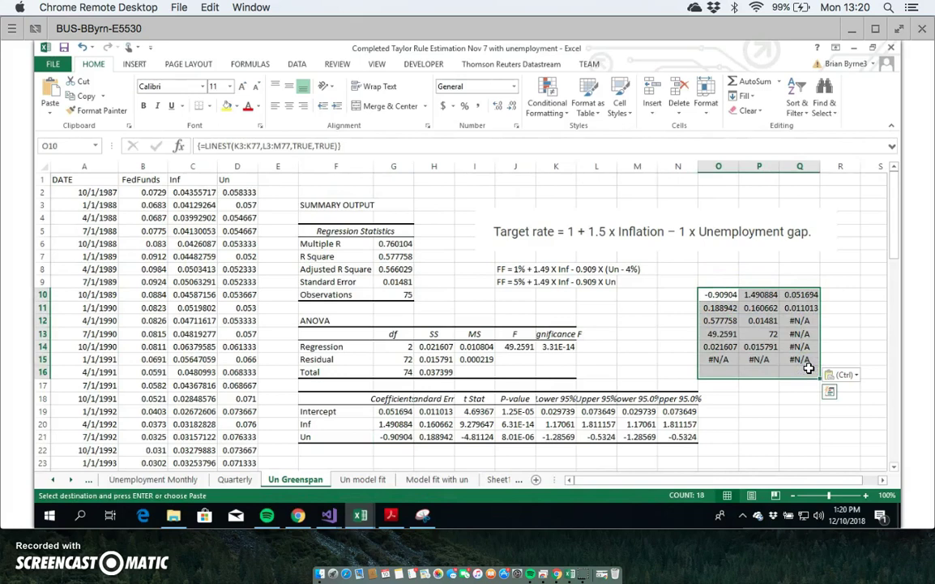
key(F2)
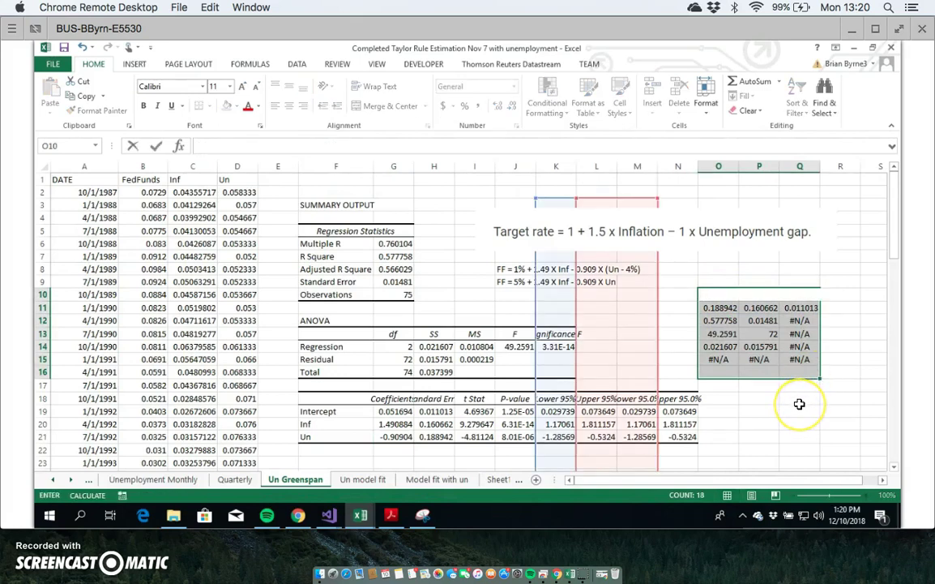
key(ctrl+shift+Return)
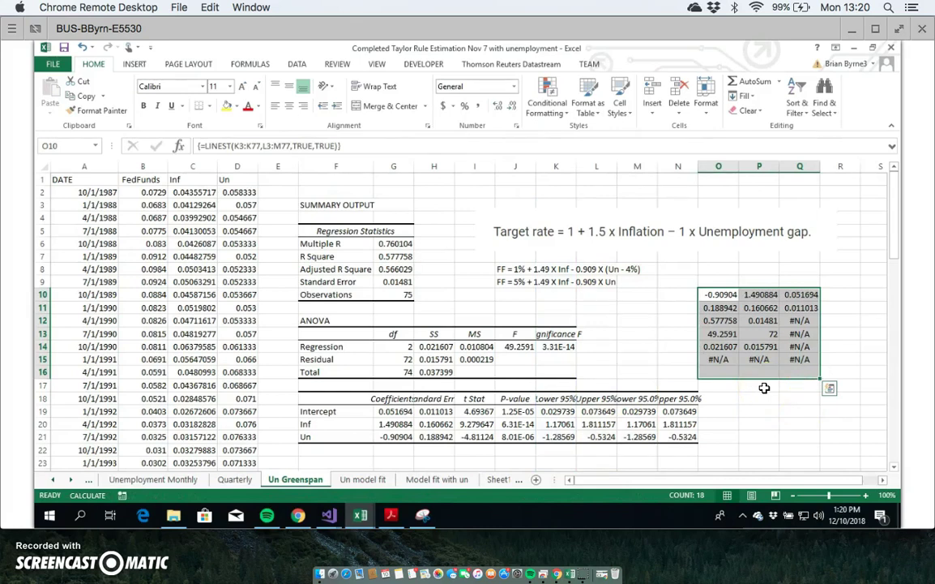
Step: On the Un model fit sheet, review F9's LINEST formula, then select J2's =$H$3+$G$3*C2+$F$3*D2 fit
click(764, 387)
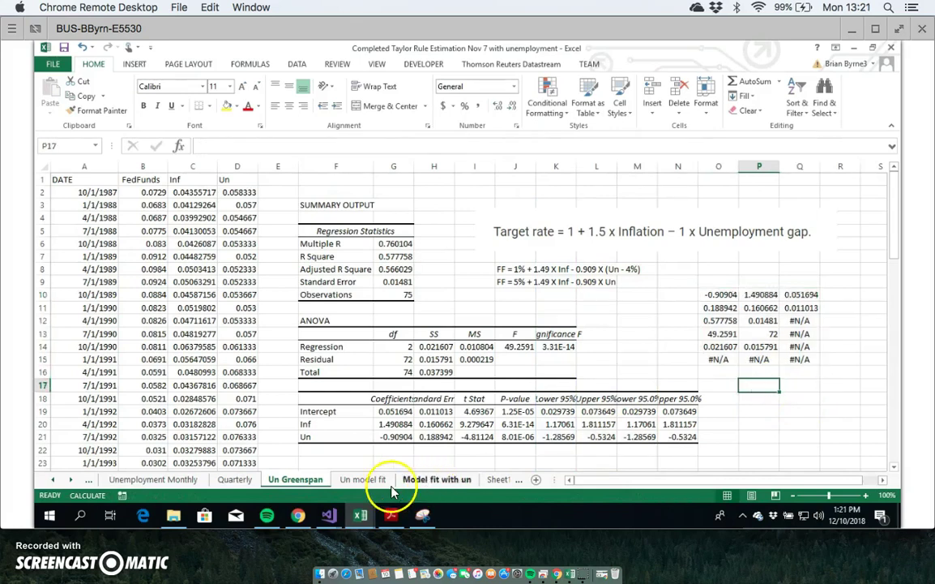
click(365, 479)
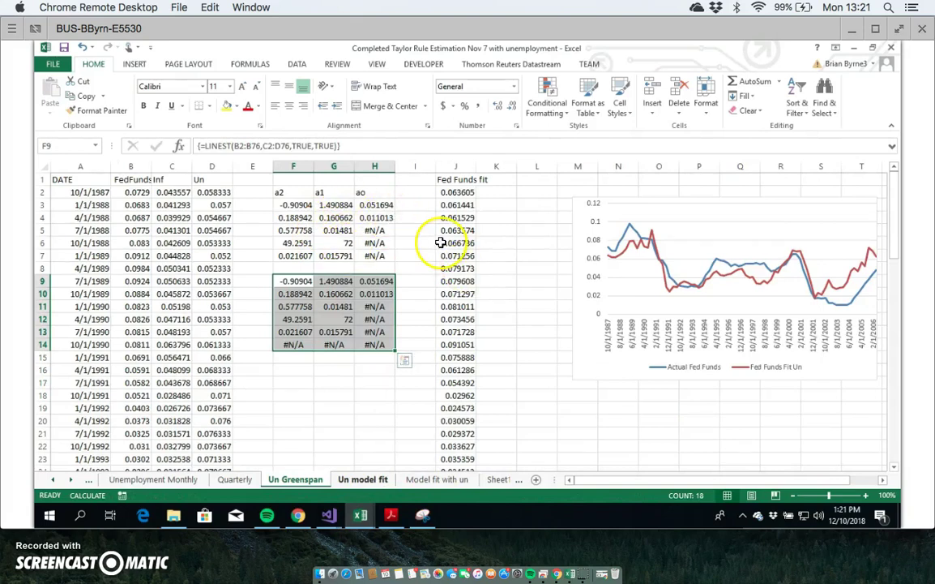
click(298, 65)
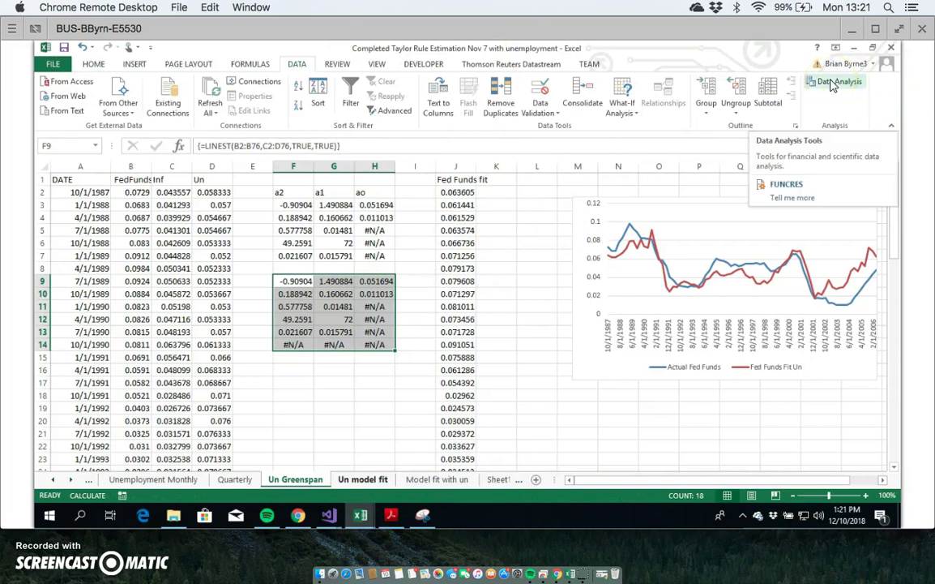
click(552, 256)
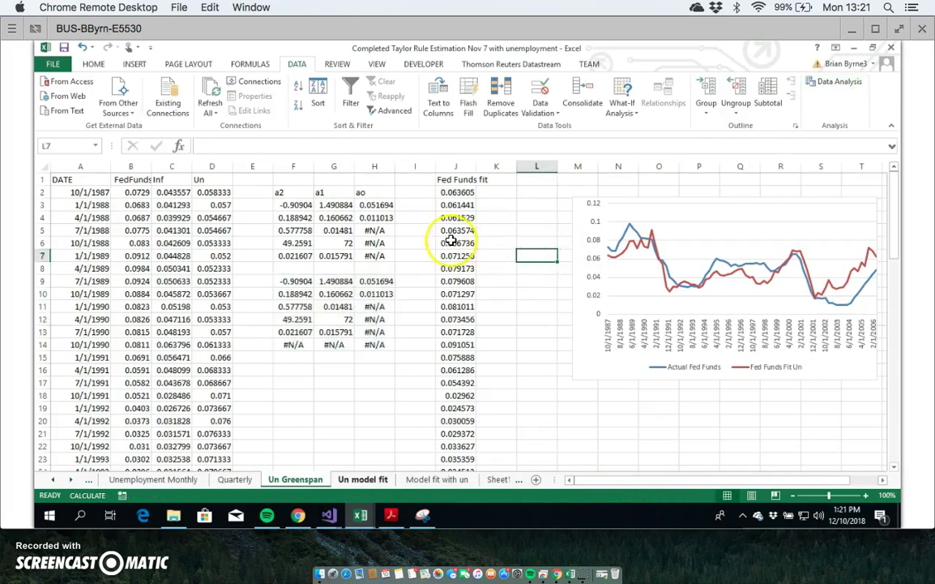
click(297, 281)
click(363, 149)
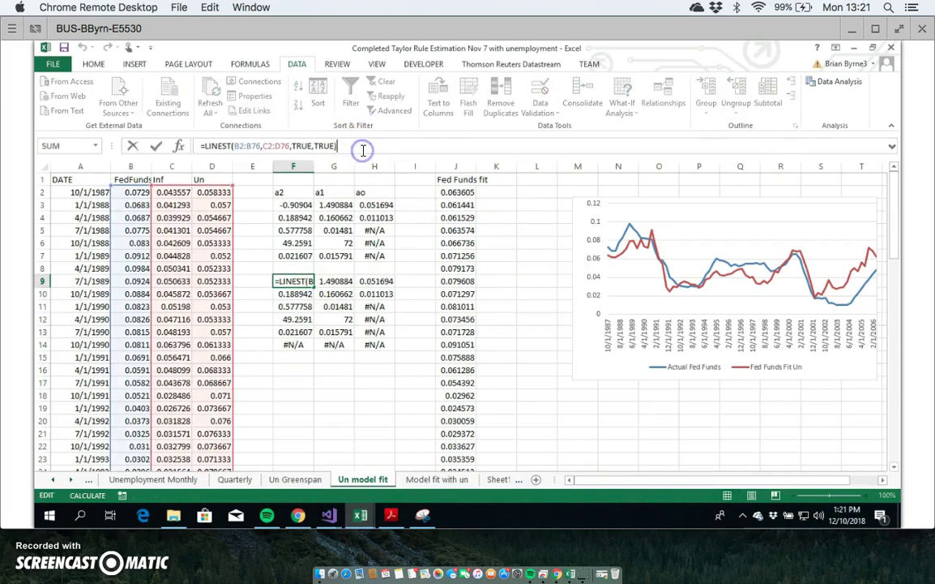
key(Escape)
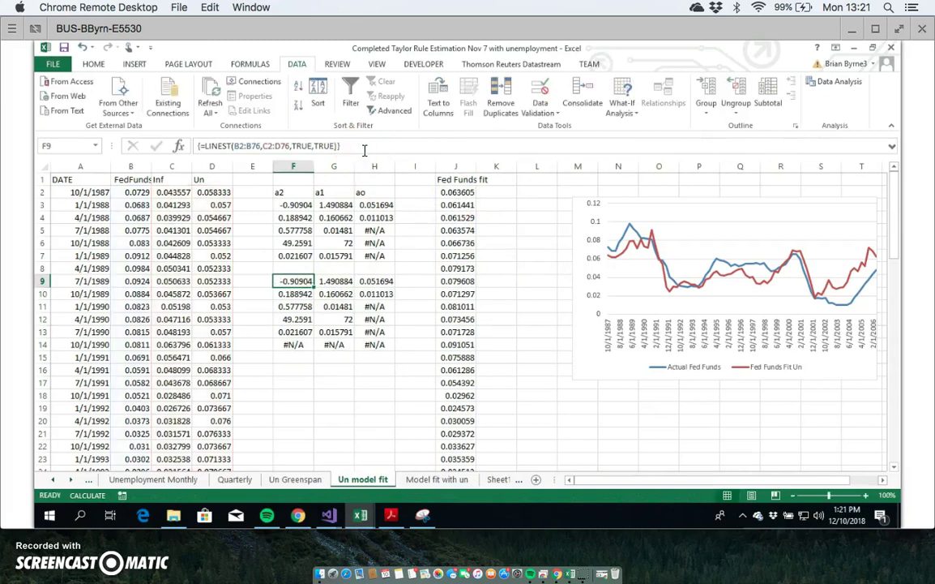
click(459, 193)
click(332, 146)
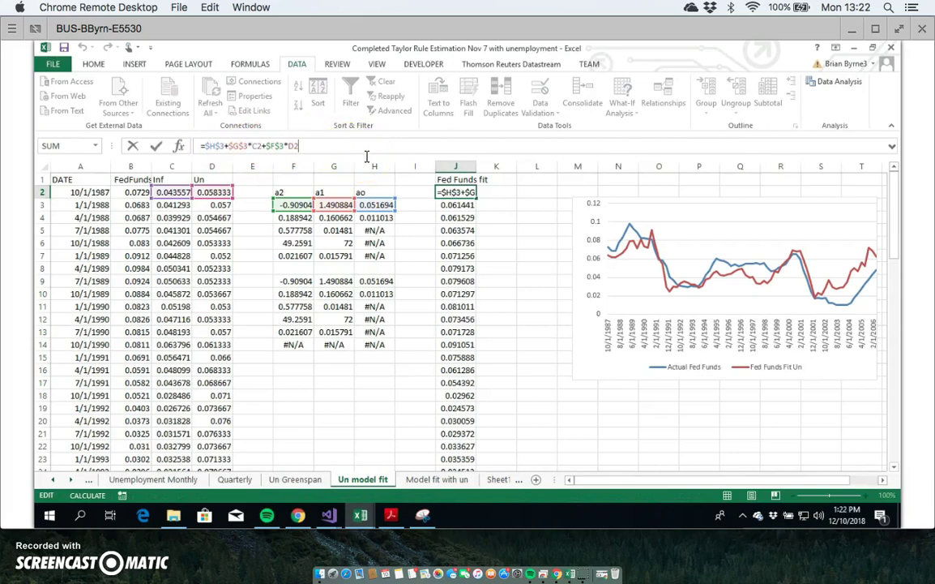
Step: Fill J2's Fed Funds fit formula down to J76, every cell showing 0.063605
key(ctrl+Return)
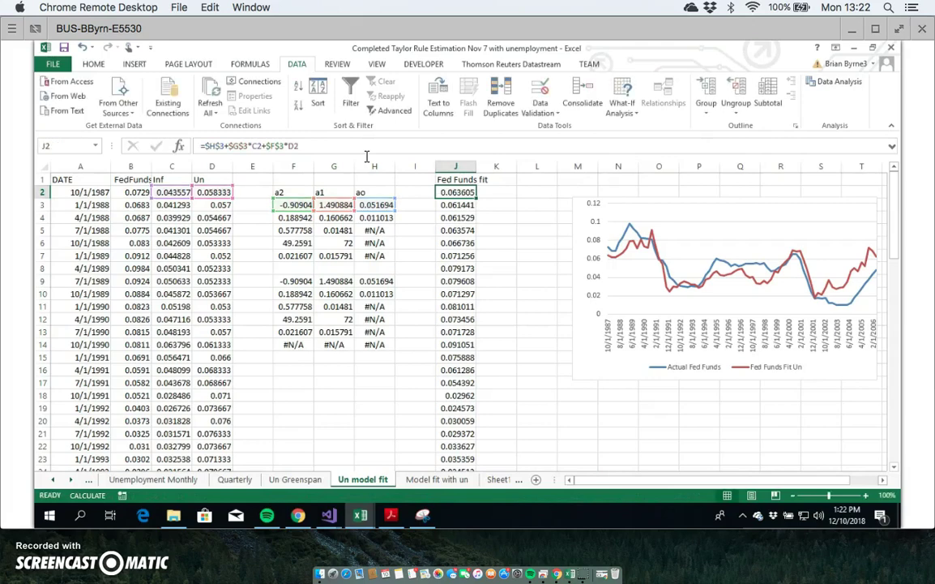
drag(458, 199, 462, 423)
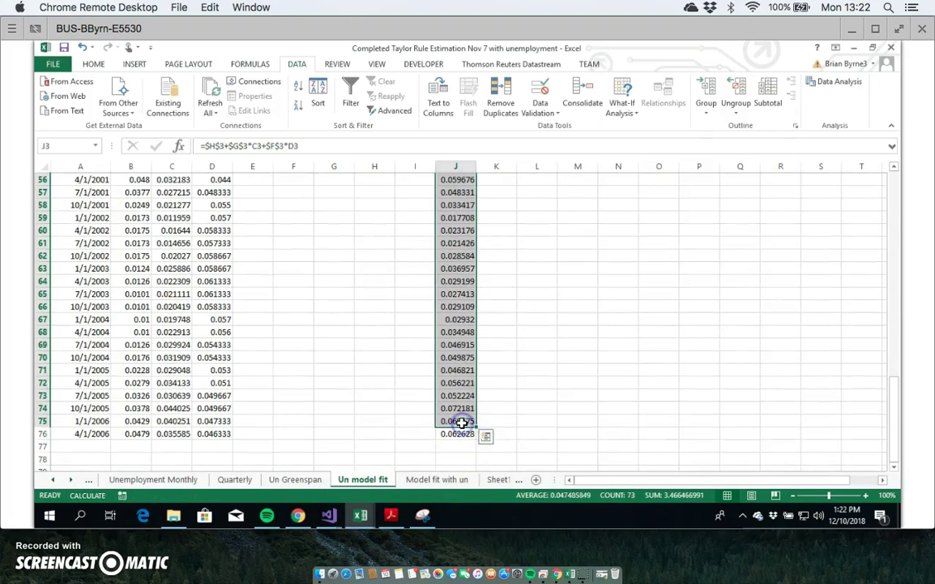
key(BackSpace)
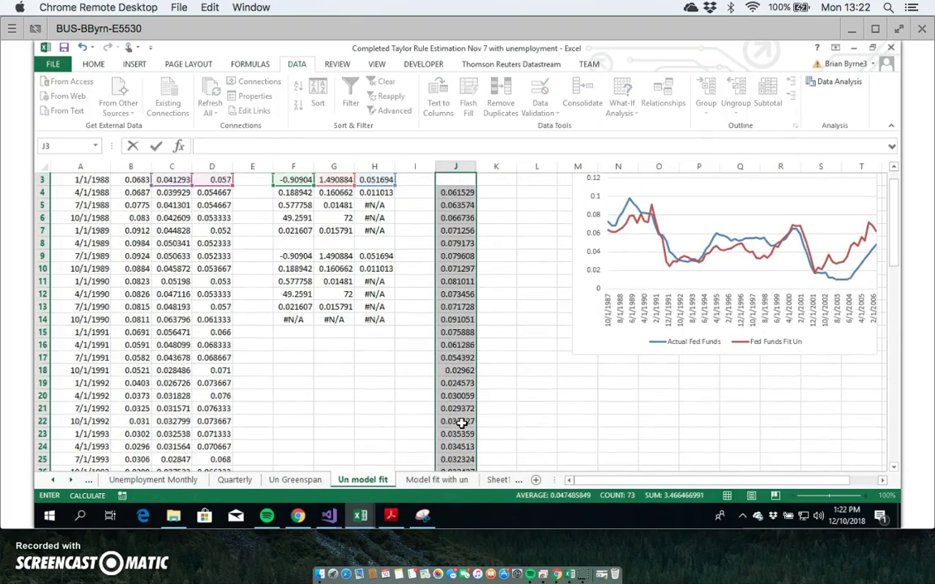
key(Escape)
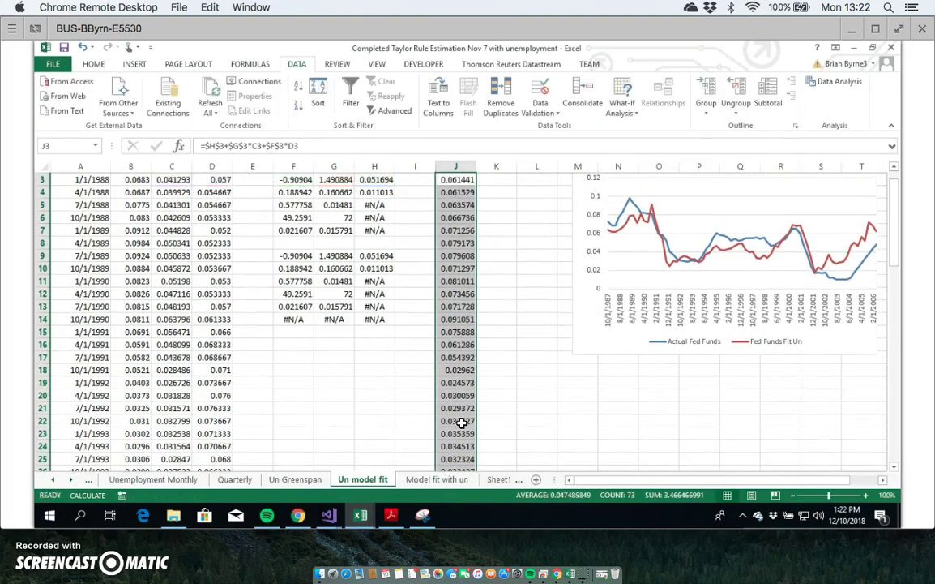
click(481, 292)
scroll(504, 215, up, 1)
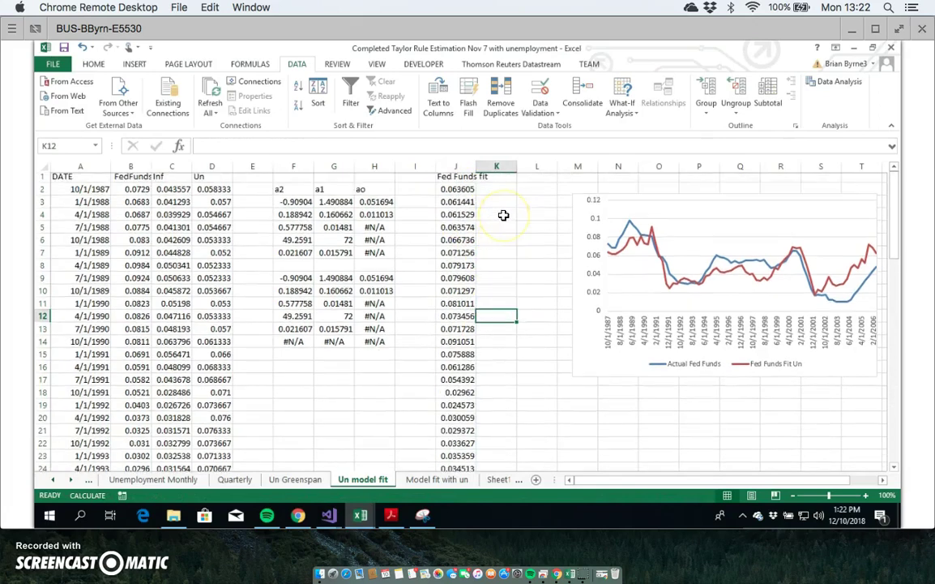
click(463, 190)
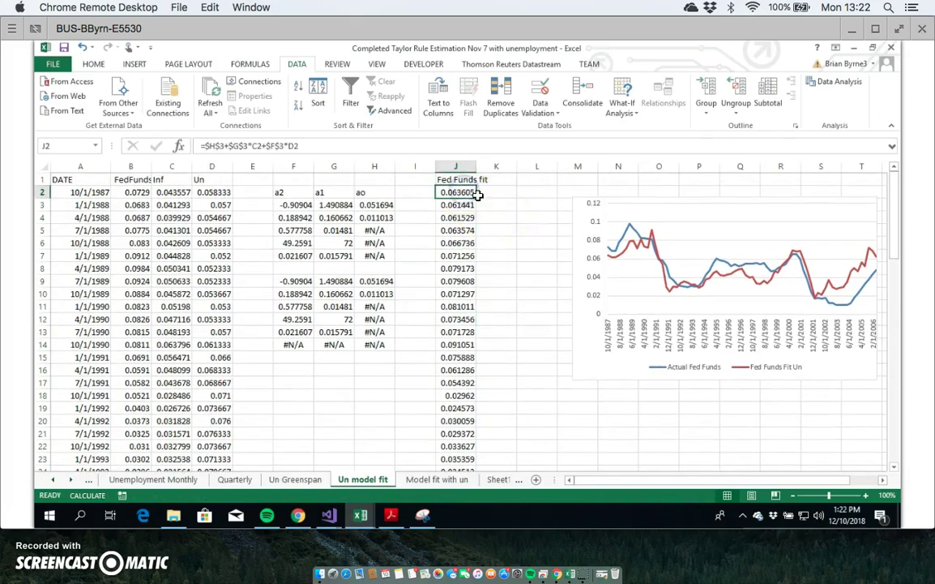
drag(477, 243, 473, 441)
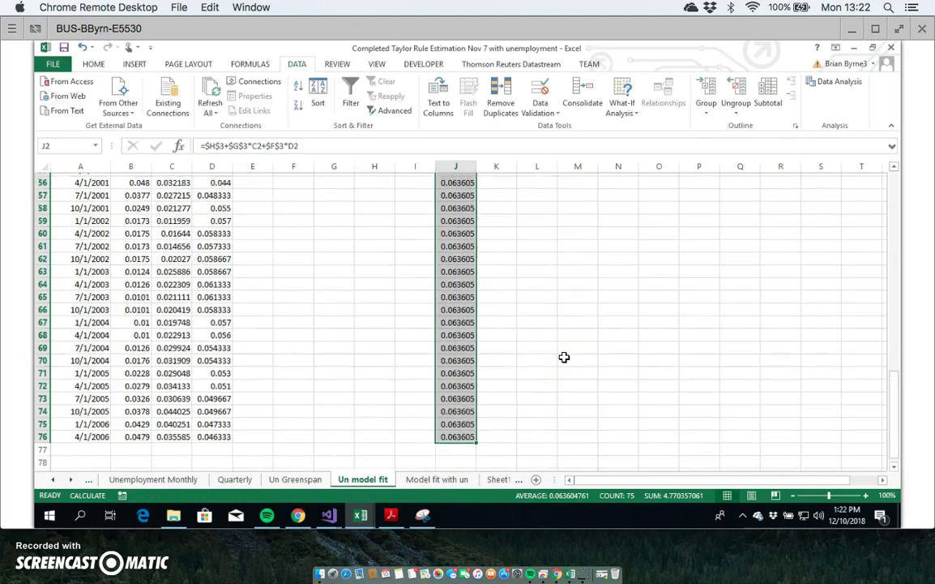
scroll(564, 356, up, 18)
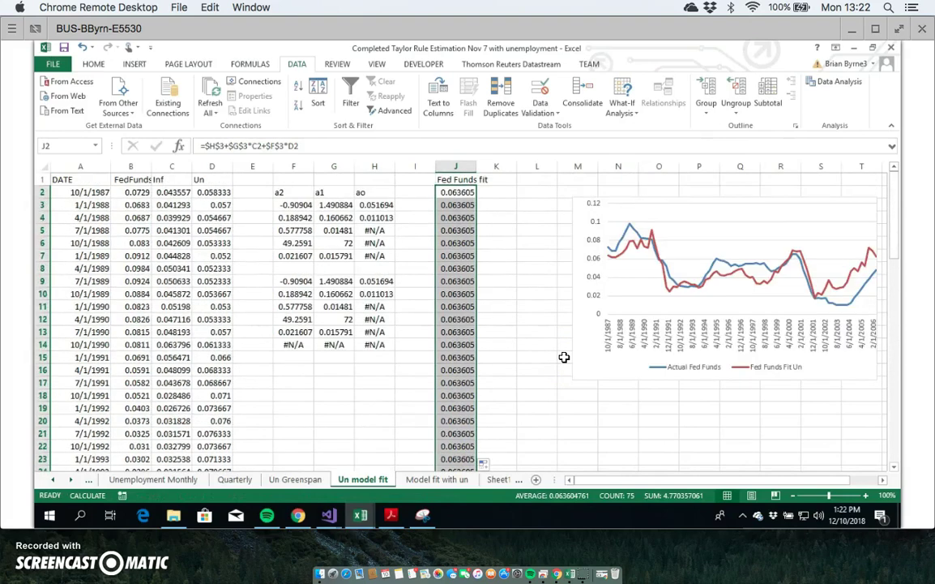